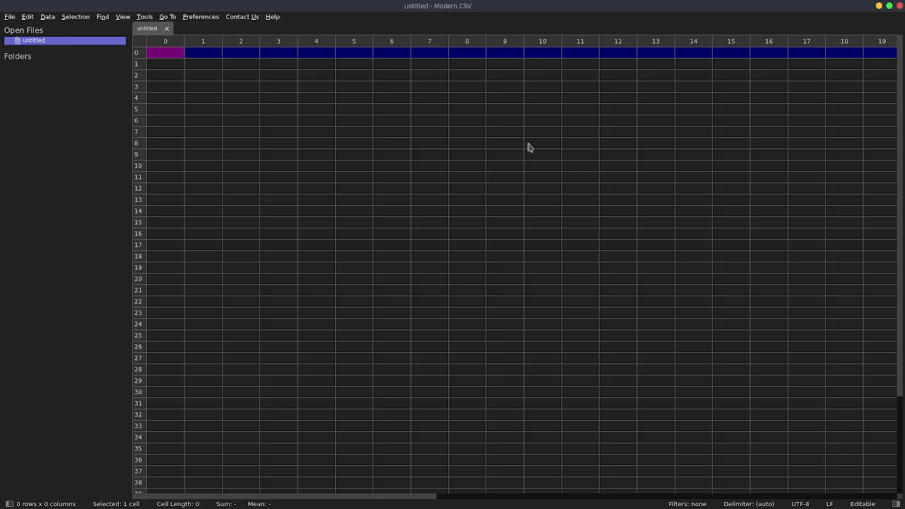
left_click(529, 146)
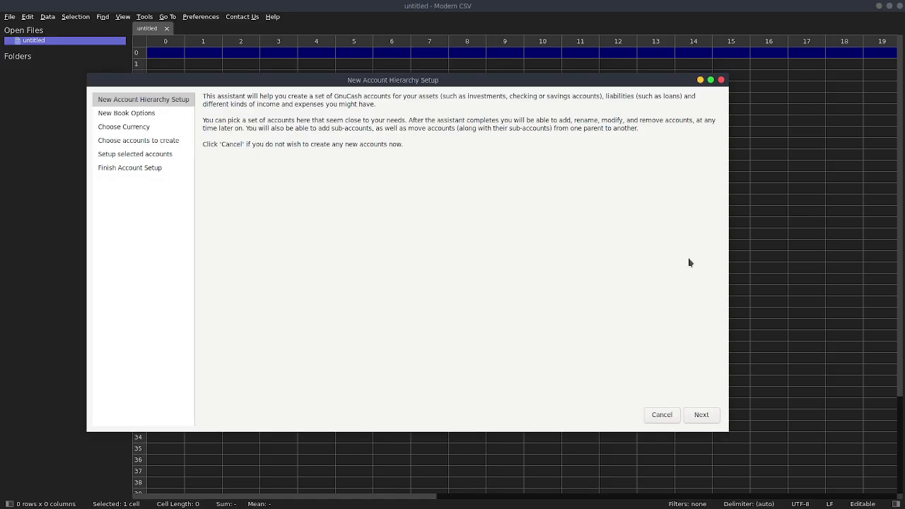
Step: Complete the new account hierarchy setup with default book options, USD currency and only the Business Accounts category
left_click(700, 416)
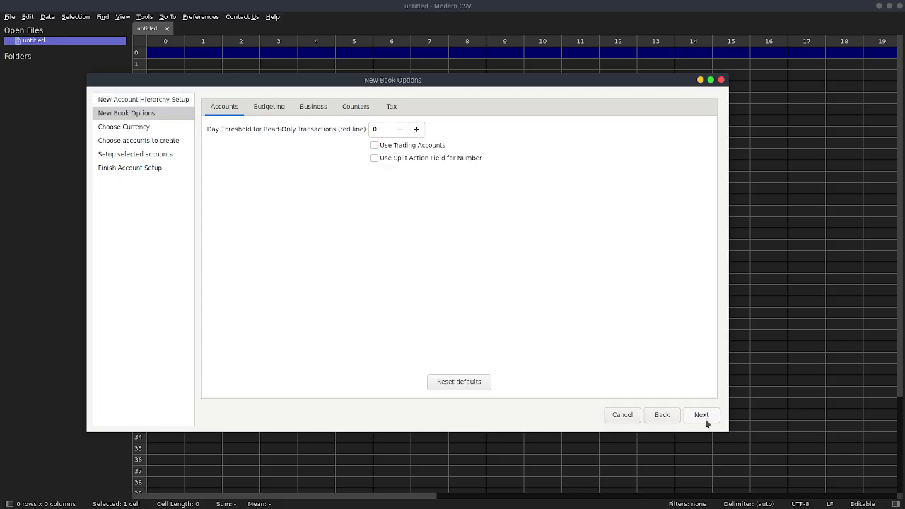
left_click(704, 419)
left_click(703, 417)
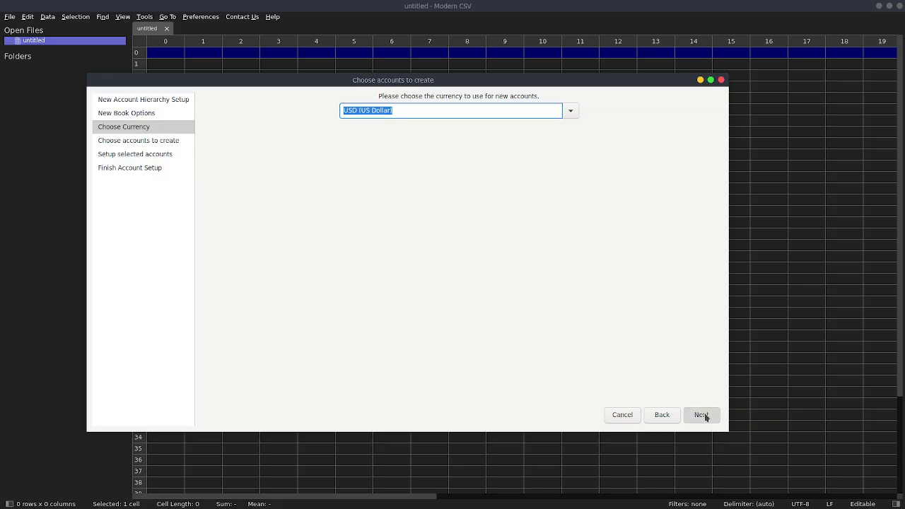
left_click(221, 196)
scroll(226, 198, "up", 1)
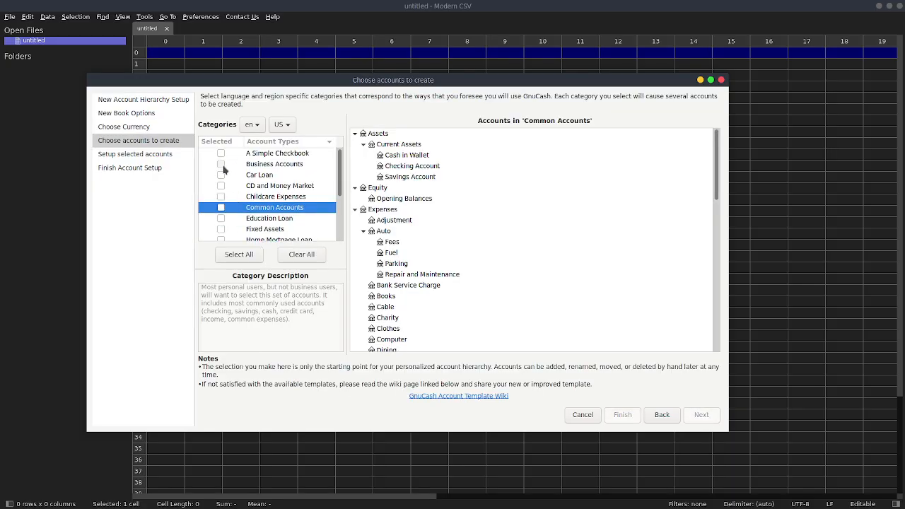
left_click(220, 164)
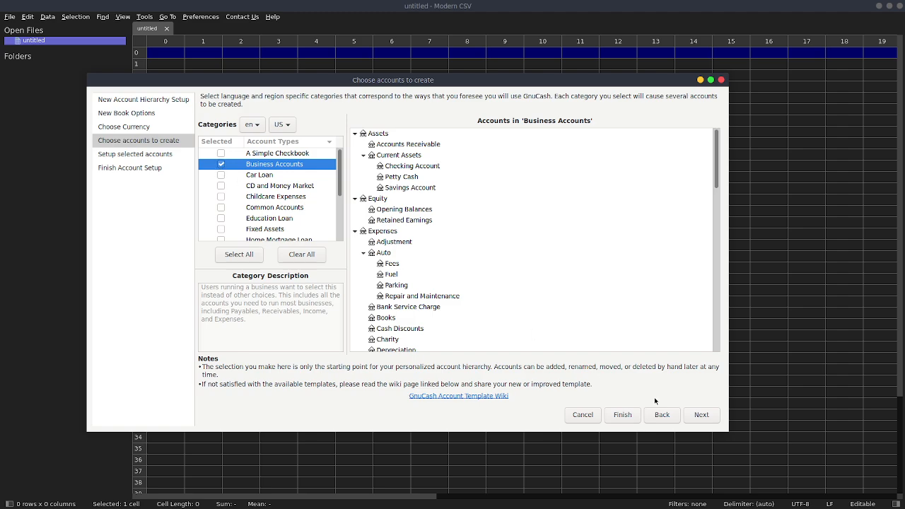
left_click(702, 416)
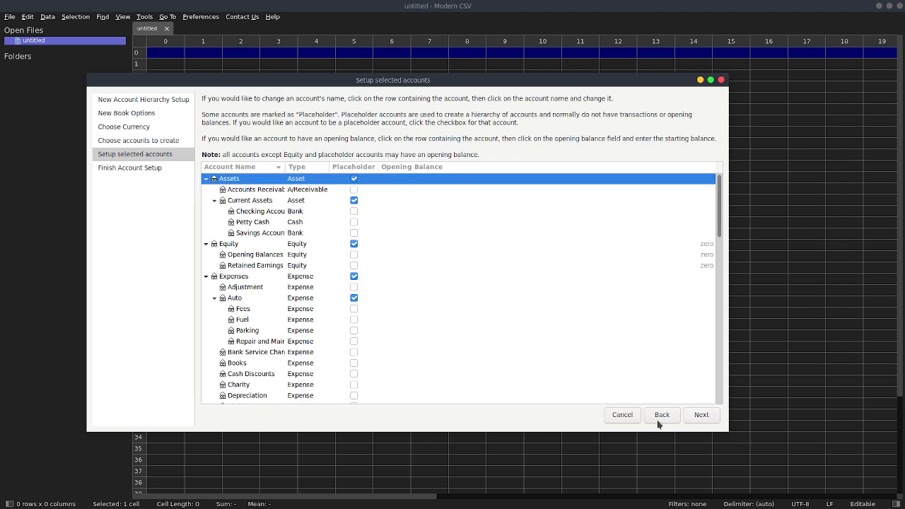
left_click(701, 416)
left_click(703, 417)
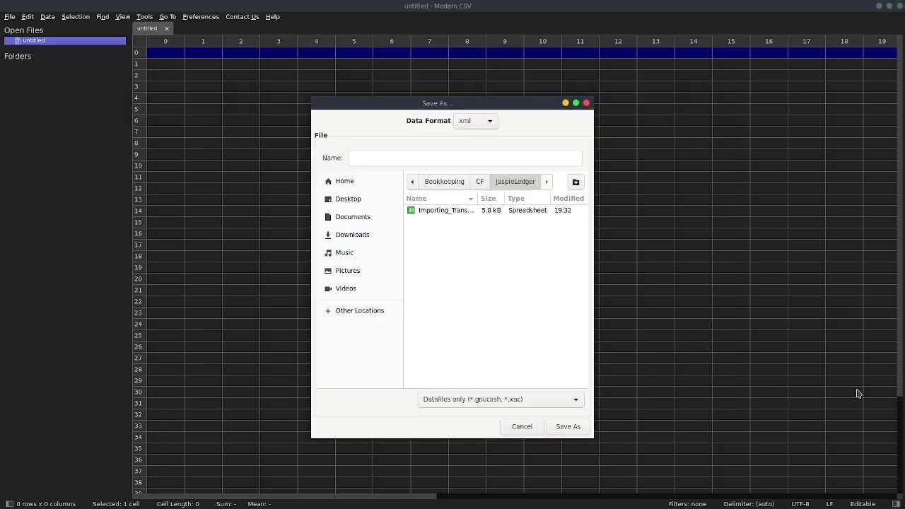
Step: Save the new book in xml format as Importing_Transactions.gnucash in the JaspieLedger folder, overwriting the existing file
left_click(485, 213)
left_click(581, 428)
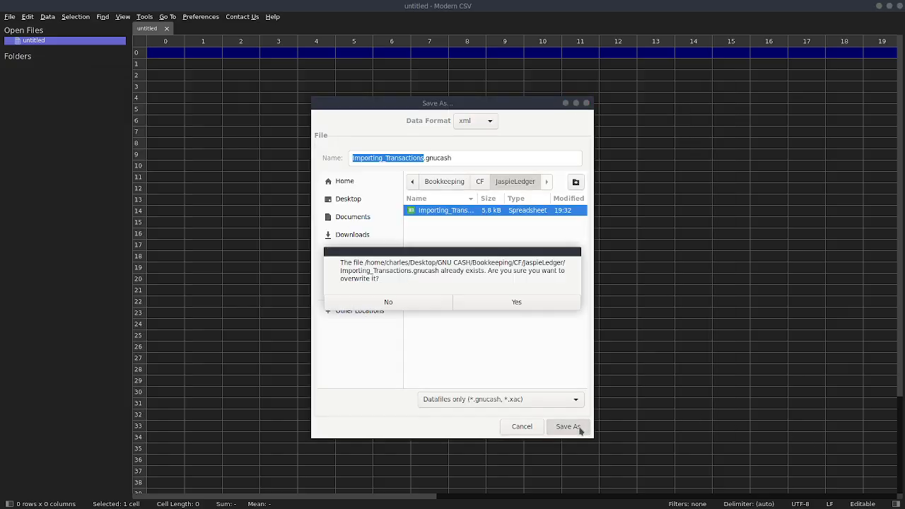
left_click(527, 309)
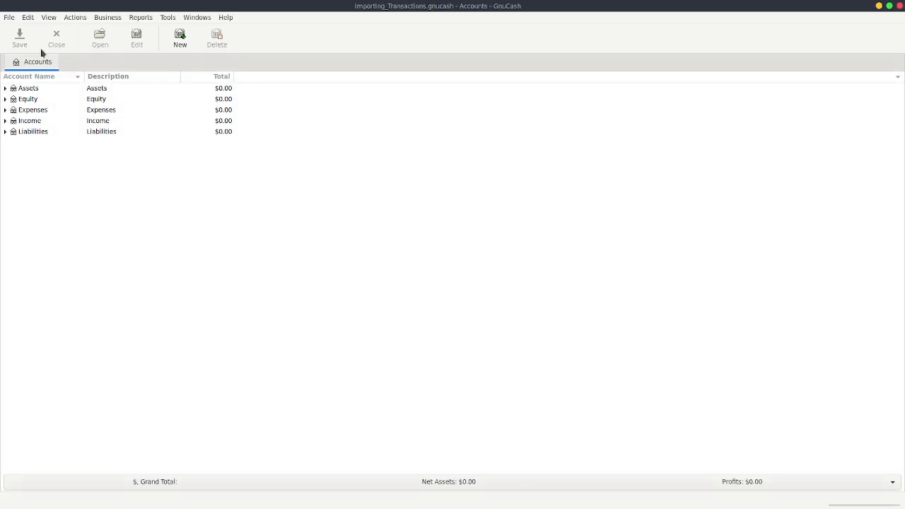
Step: Expand Assets and Current Assets in the account tree and select the Checking Account
left_click(7, 88)
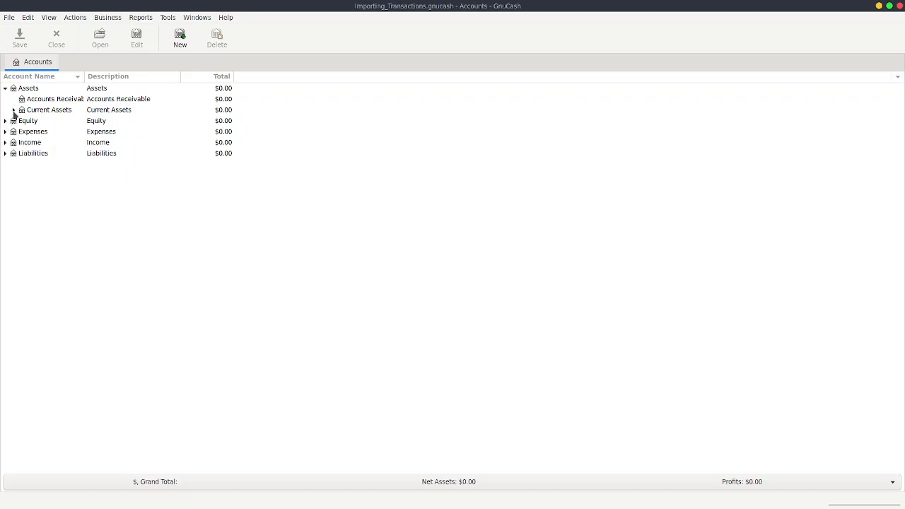
left_click(14, 111)
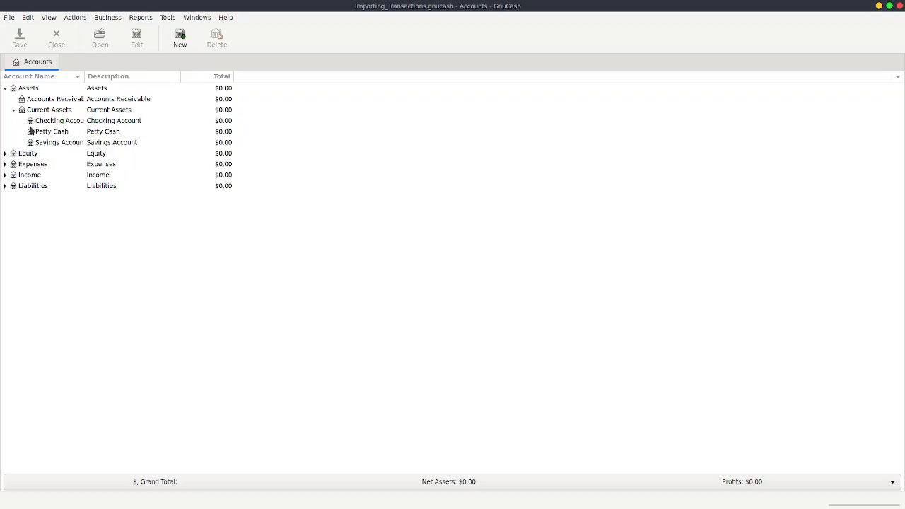
left_click(45, 124)
left_click(62, 143)
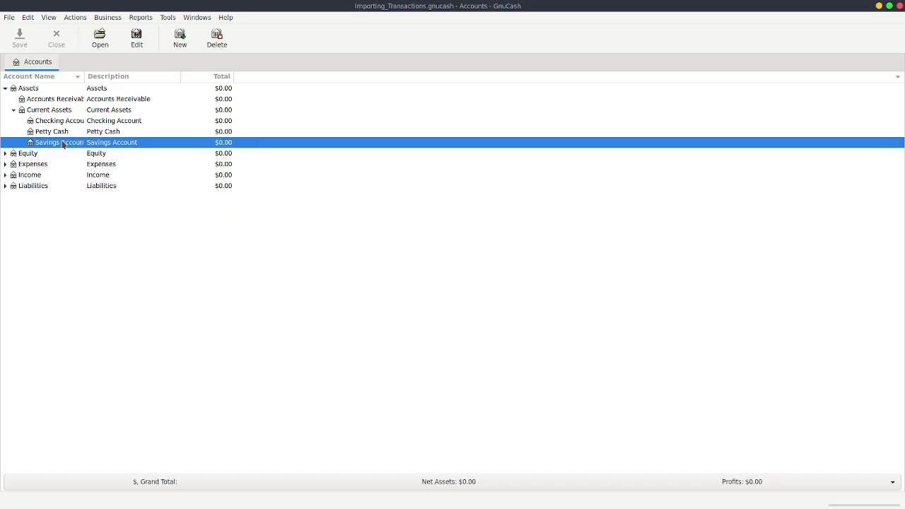
left_click(53, 123)
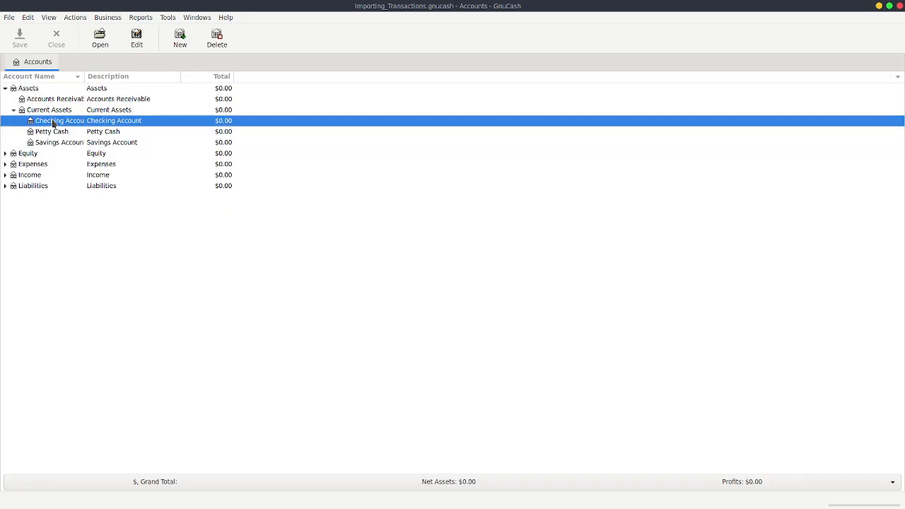
Step: Hide the Description column in the accounts list and expand the Expenses account
left_click(897, 76)
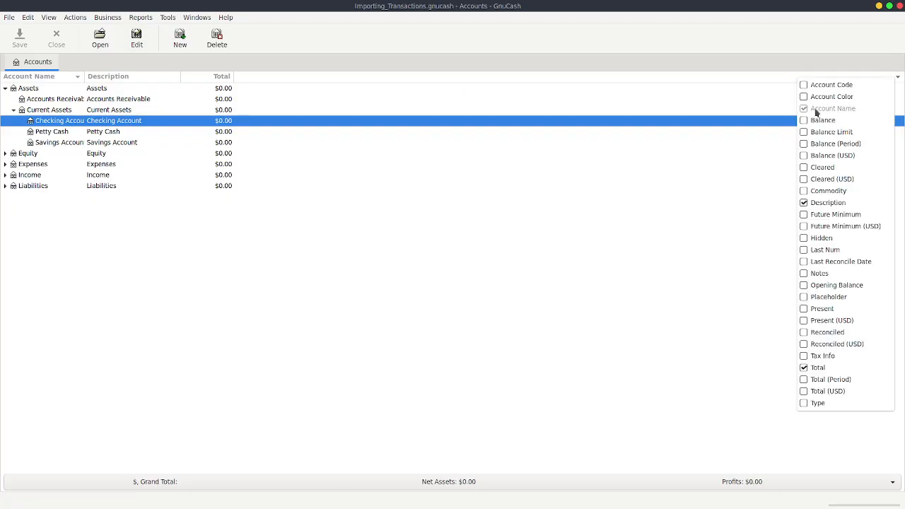
left_click(804, 204)
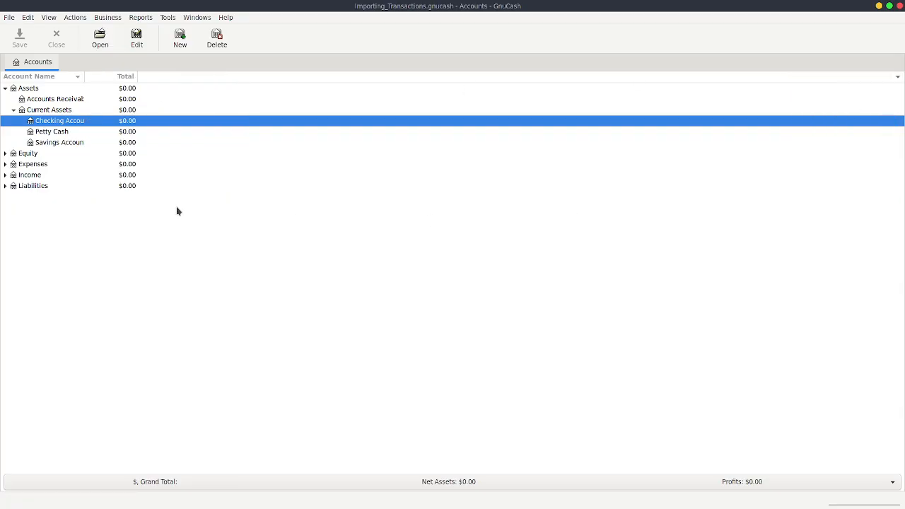
left_click(6, 165)
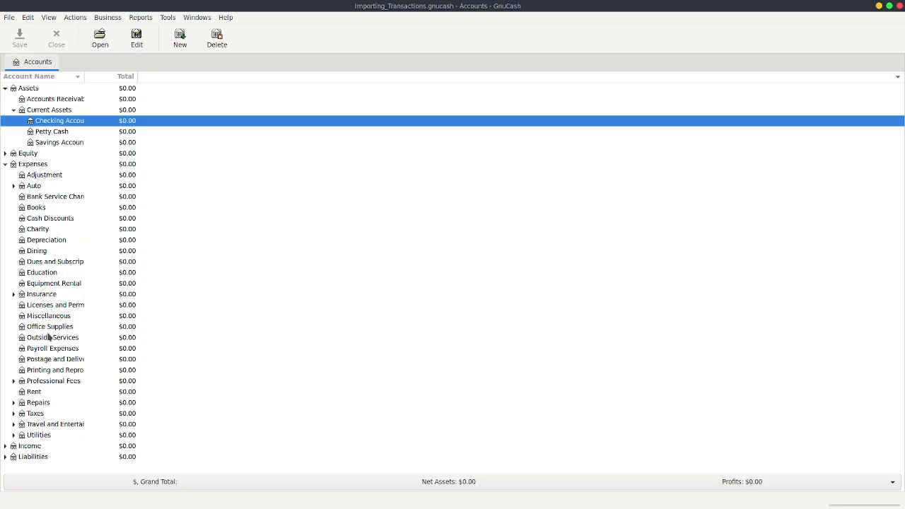
Step: Open the Checking Account register and go to the Description field of the blank transaction
double_click(60, 123)
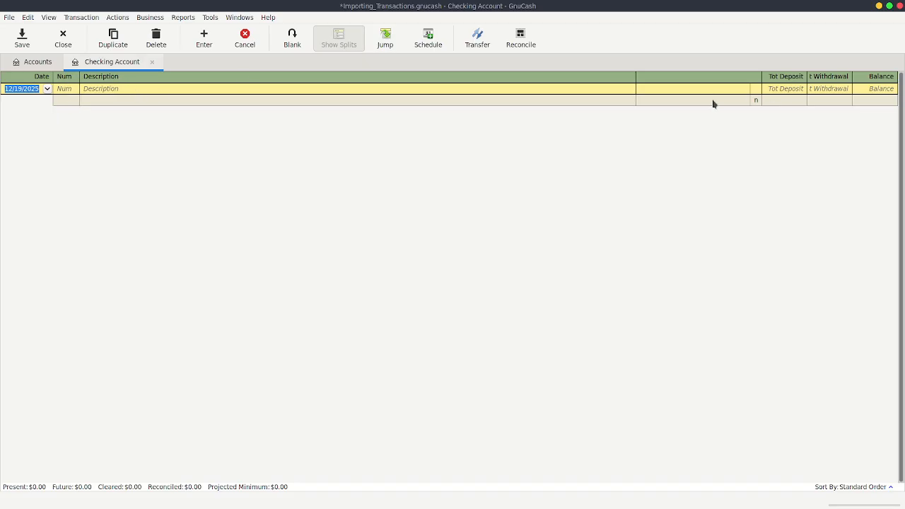
key("Tab")
key("Tab")
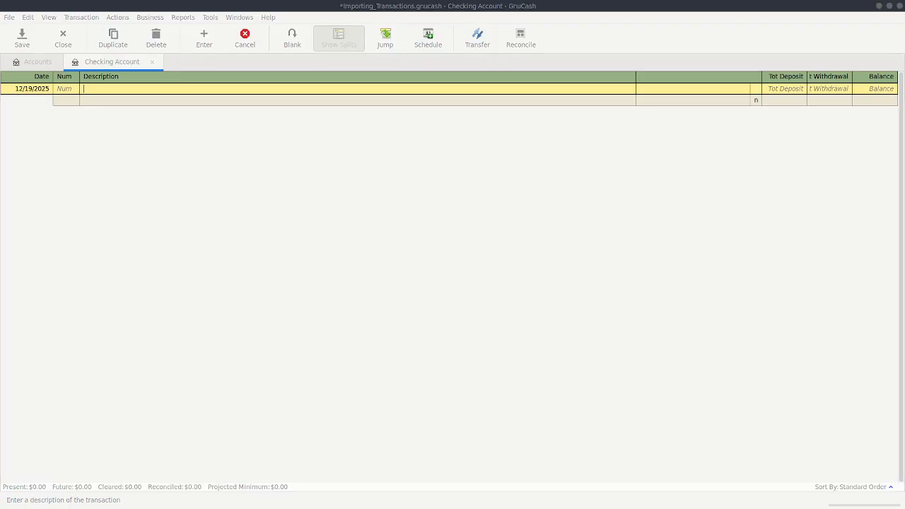
Step: Switch to Modern CSV, passing the ChatGPT conversion chat, and open the file apr_2025_transactions.csv
key("alt+Tab")
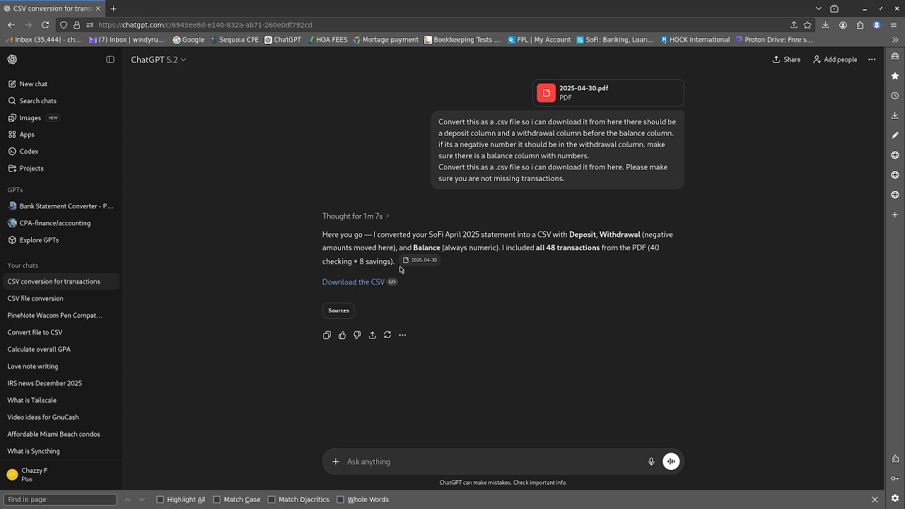
key("alt+Tab")
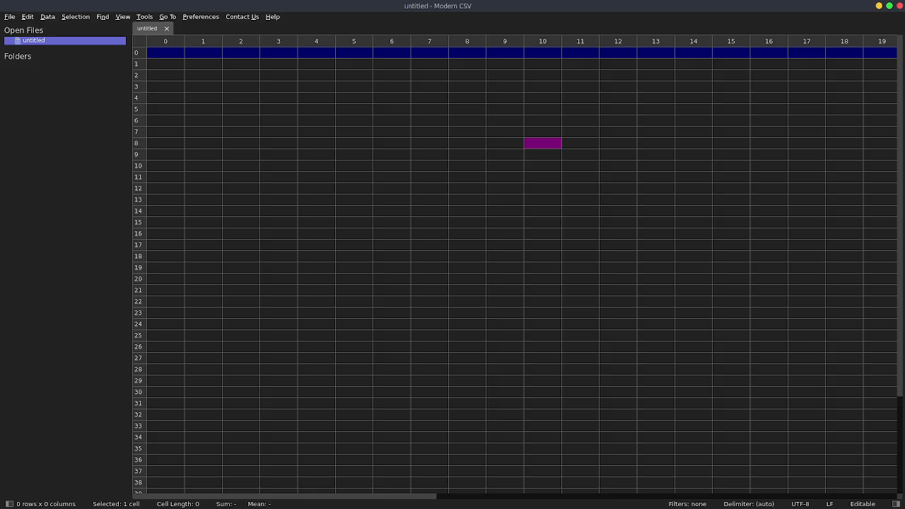
key("ctrl+o")
left_click_drag(483, 162, 291, 78)
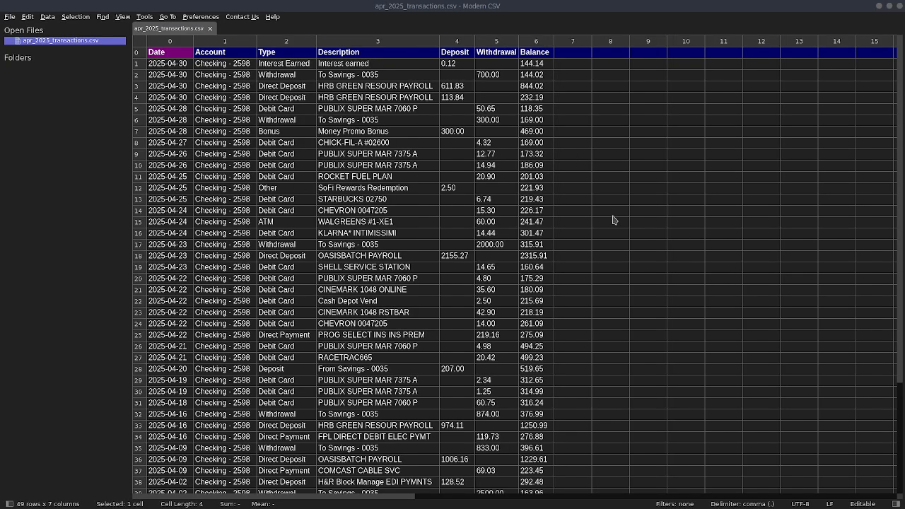
Step: Move the savings transactions in rows 42 to 48 away from the checking data, starting at row 46, column 8
scroll(580, 205, "down", 4)
left_click_drag(176, 379, 528, 454)
left_click_drag(493, 412, 499, 433)
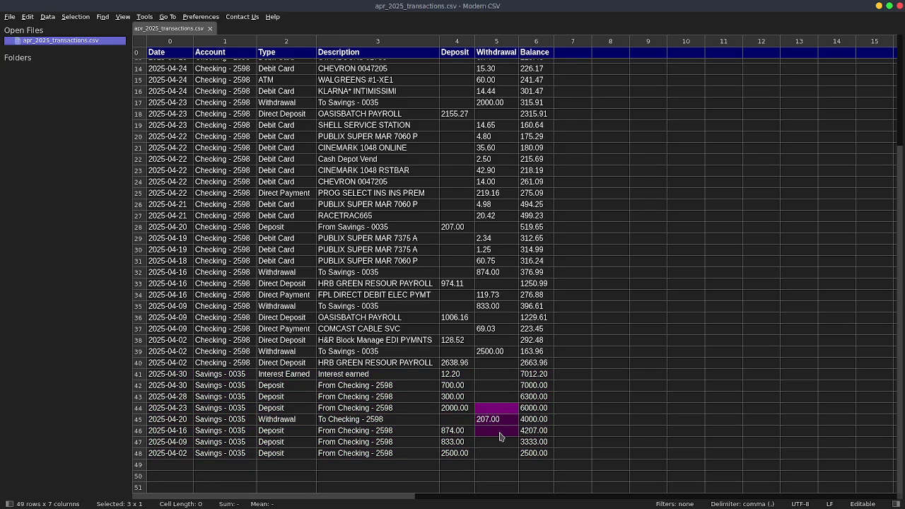
left_click_drag(158, 387, 807, 485)
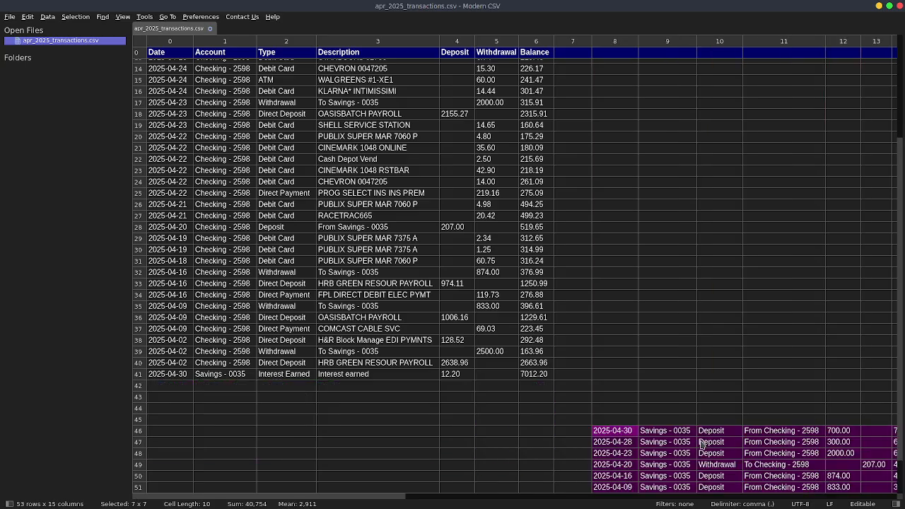
Step: Move the remaining savings interest transaction from row 41 to row 45, starting at column 7
scroll(733, 427, "up", 4)
left_click(721, 424)
scroll(721, 425, "down", 2)
left_click(191, 452)
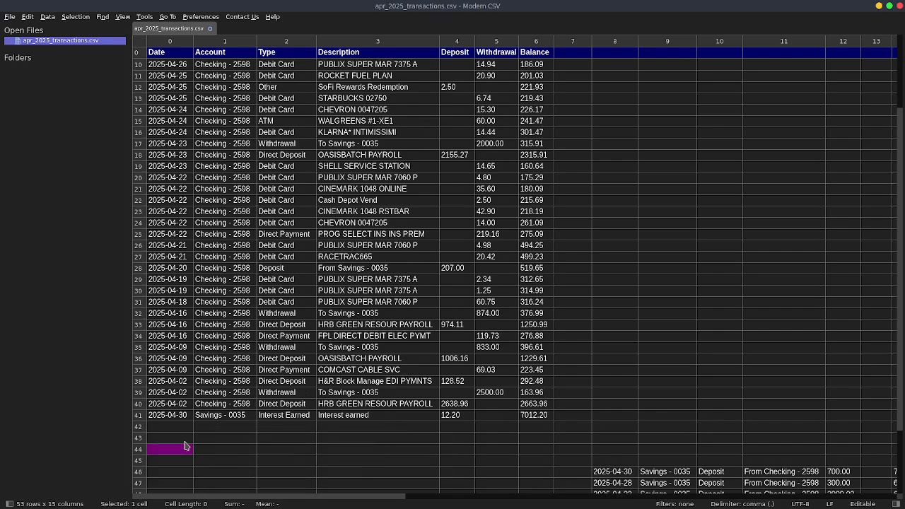
scroll(187, 453, "up", 3)
scroll(196, 456, "down", 2)
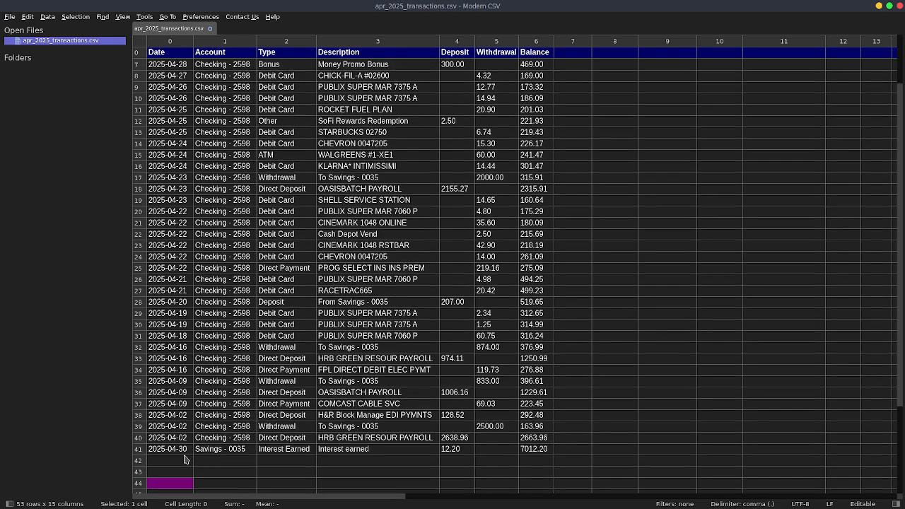
scroll(188, 457, "up", 2)
scroll(184, 445, "down", 1)
scroll(181, 435, "down", 2)
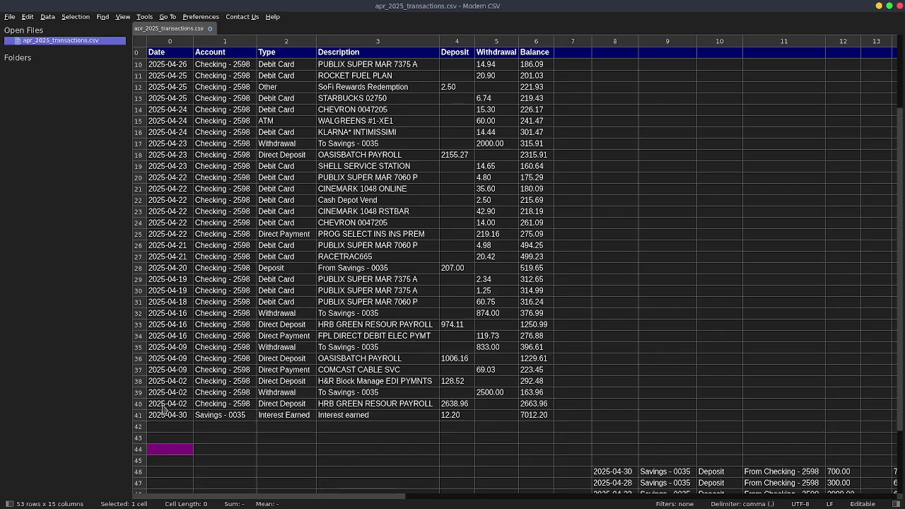
left_click_drag(170, 417, 880, 460)
left_click(638, 431)
Step: Sort the transactions by the Date column in ascending order
scroll(436, 445, "up", 3)
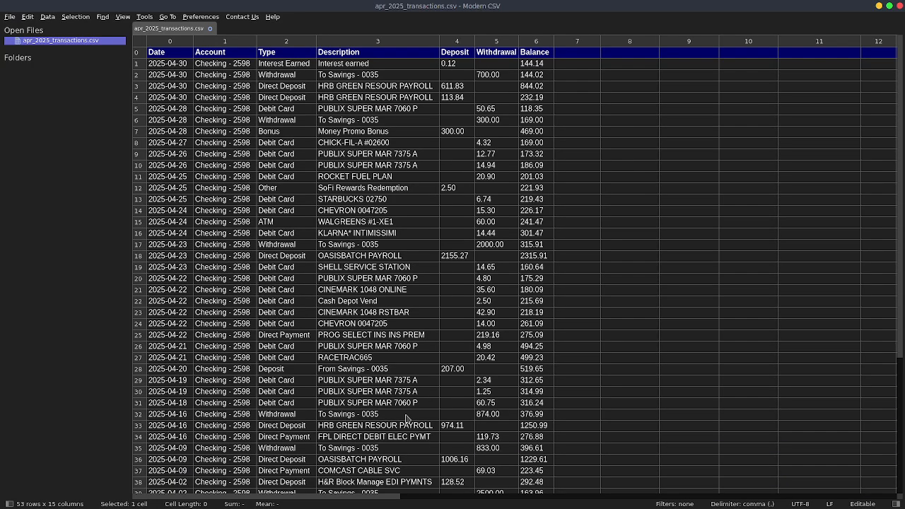
left_click(175, 43)
double_click(175, 42)
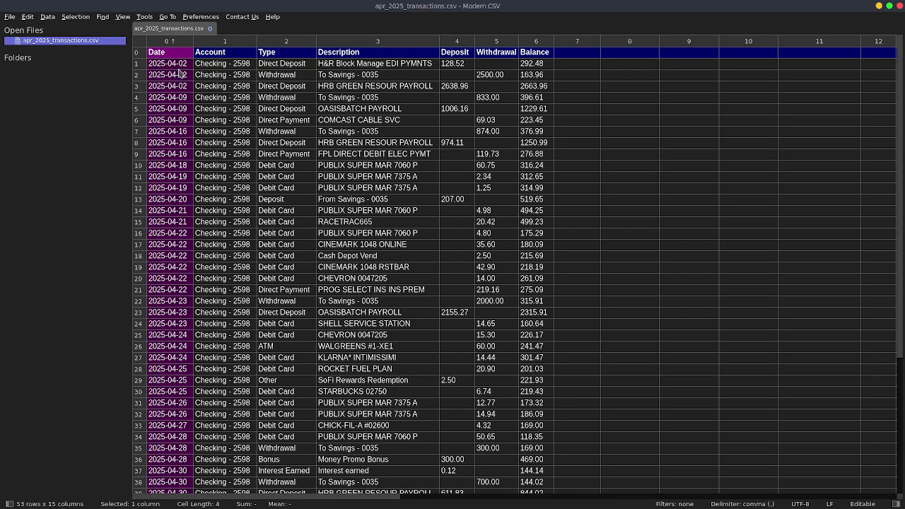
Step: Cut the checking account values from rows 1 to 40 of the Account column, leaving its header
left_click_drag(225, 63, 244, 331)
right_click(248, 324)
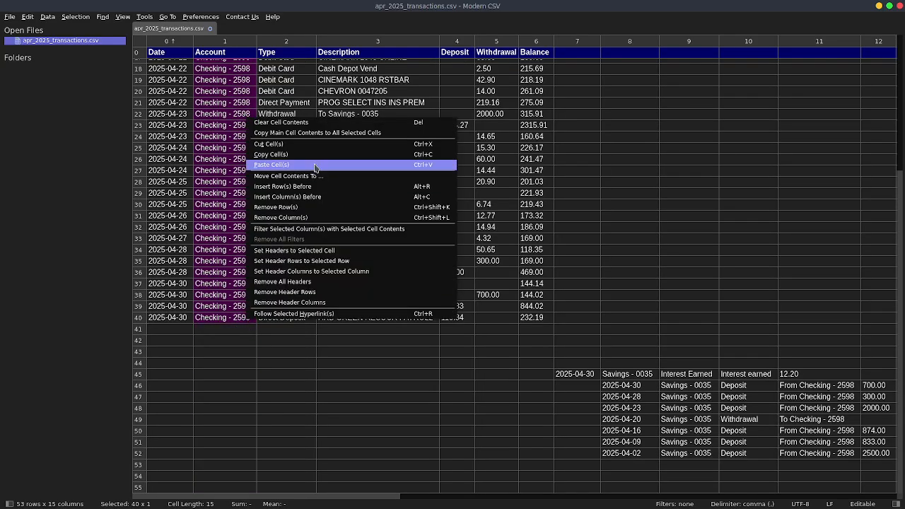
left_click(311, 145)
scroll(296, 325, "up", 6)
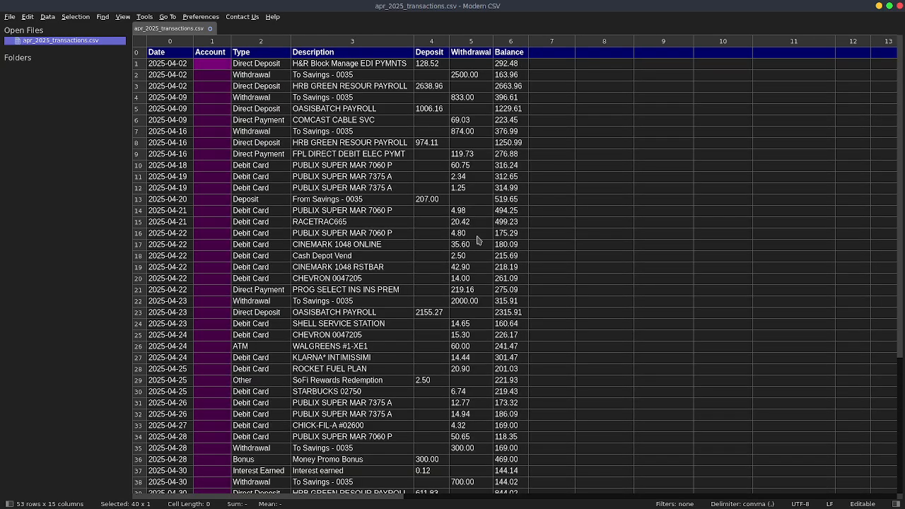
Step: Rename the Account header to Num and the Type header to Memo
left_click(584, 223)
left_click(203, 54)
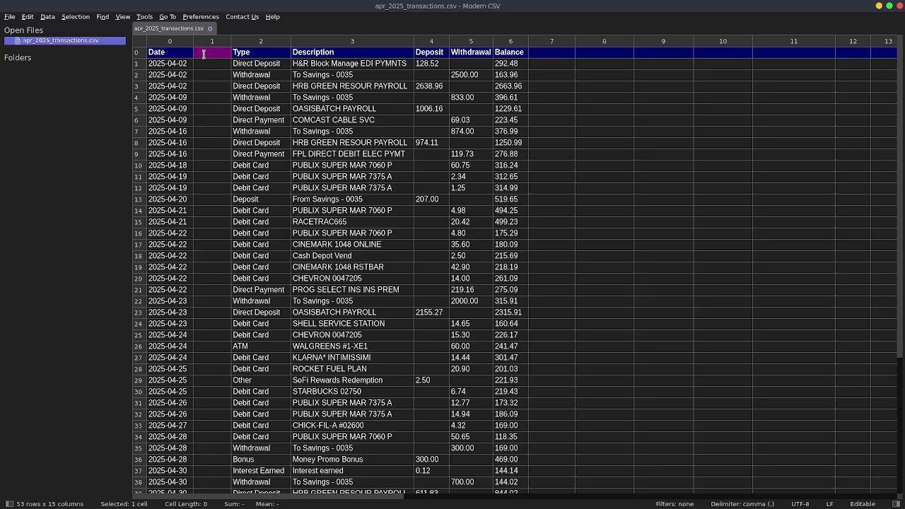
key("Tab")
double_click(263, 51)
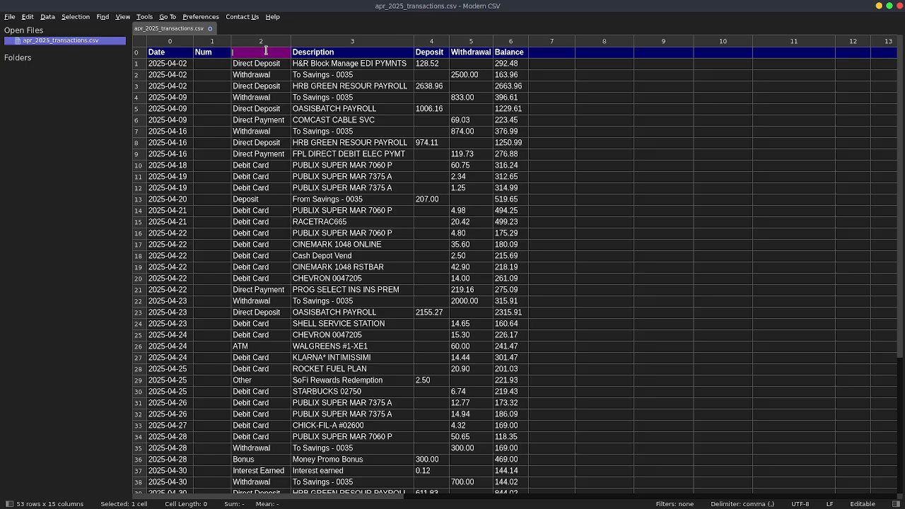
type("Memo")
left_click(674, 189)
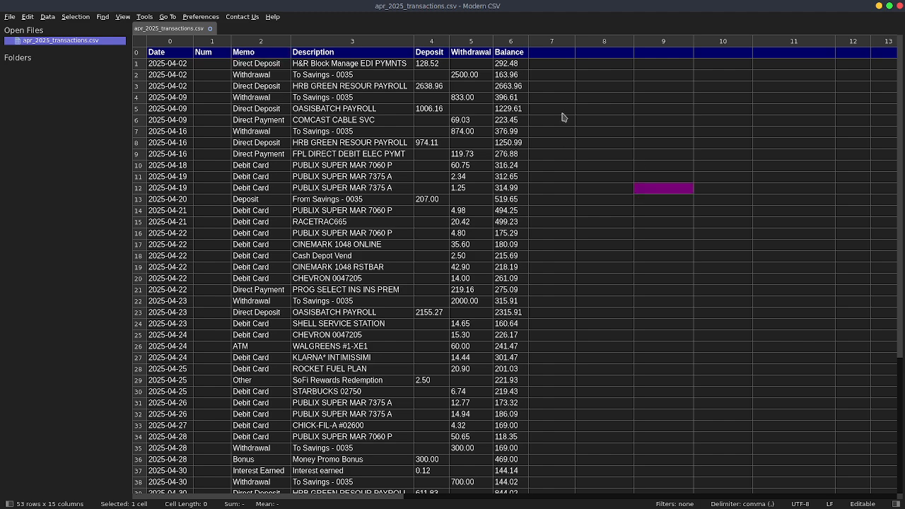
left_click(391, 65)
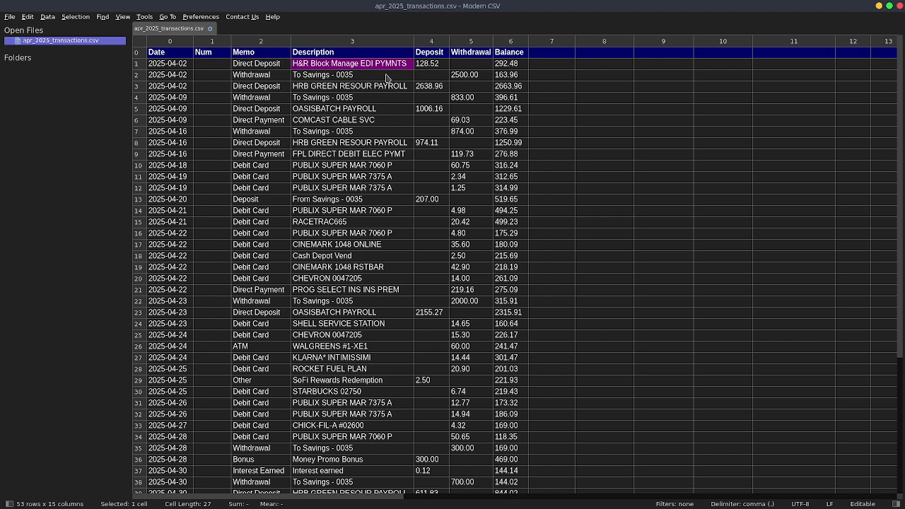
left_click(441, 54)
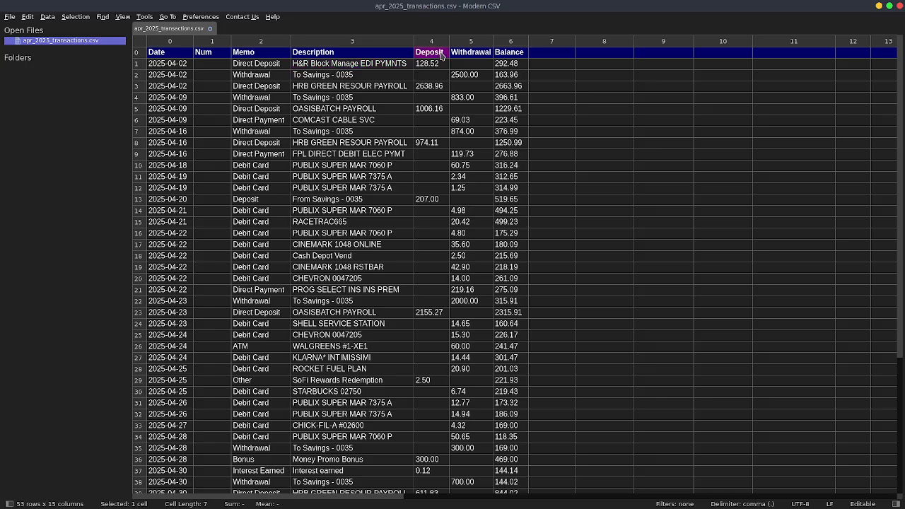
Step: Enter 1 in row 1 of the Num column, clearing the stray equals signs
left_click(484, 55)
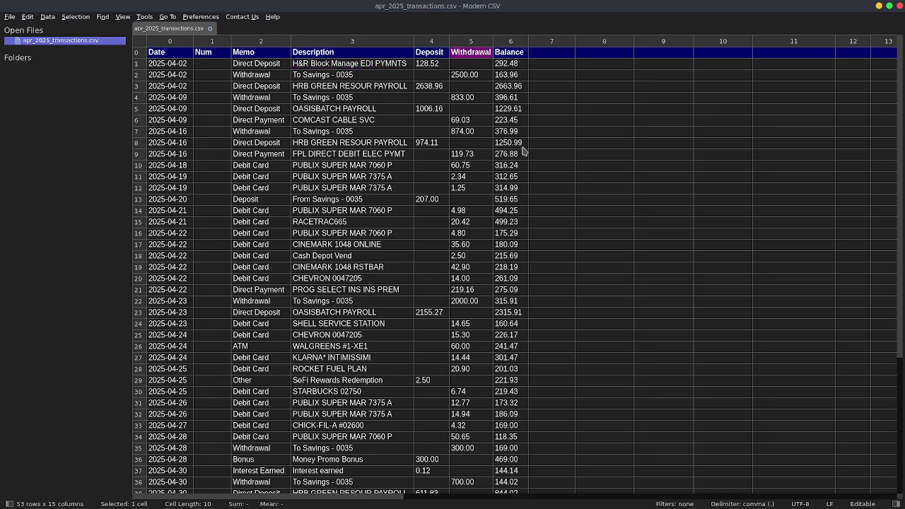
left_click(209, 65)
type("1=========")
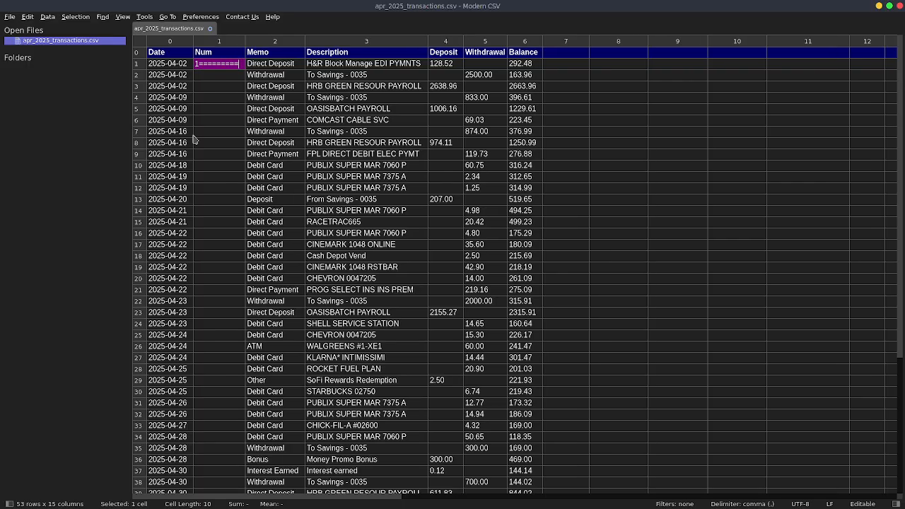
key("BackSpace")
type("==")
key("BackSpace")
key("BackSpace")
key("BackSpace")
type("1===")
key("BackSpace")
type("==")
scroll(212, 92, "down", 1)
scroll(211, 73, "up", 1)
left_click(216, 77)
left_click(199, 65)
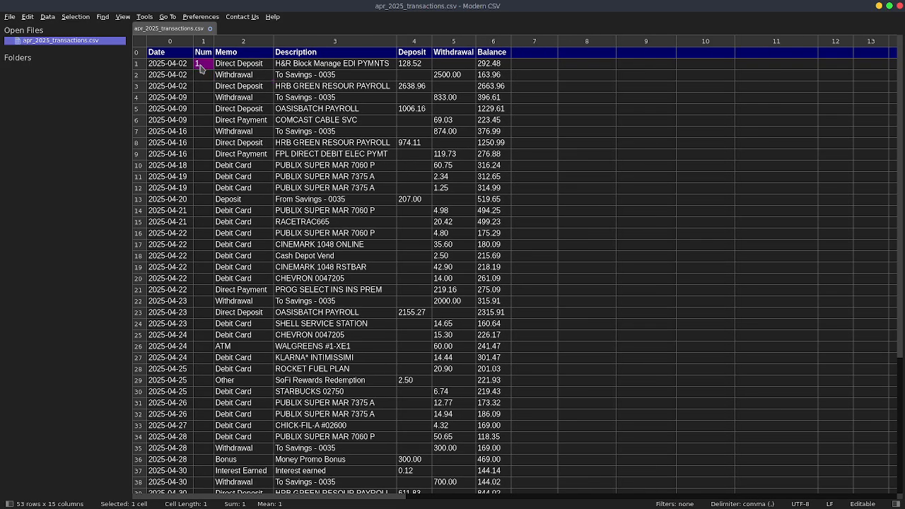
Step: Fill rows 1 to 40 of the Num column with the consecutive numbers 1 to 40
left_click_drag(199, 68, 209, 500)
scroll(226, 389, "down", 2)
left_click(233, 451)
scroll(277, 220, "up", 2)
left_click_drag(199, 63, 213, 318)
Step: Prepend the same text, 9999-04-, to the Num cells in rows 1 to 40
key("ctrl+shift+p")
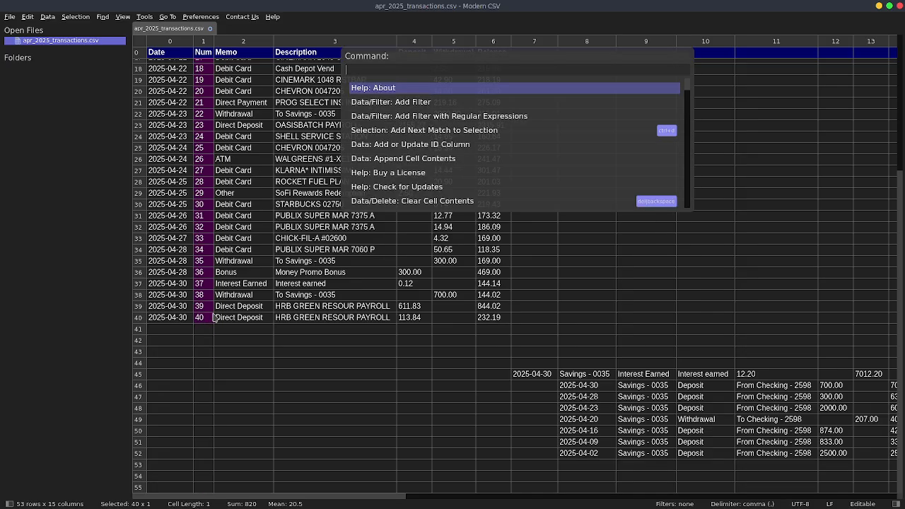
type("prepend")
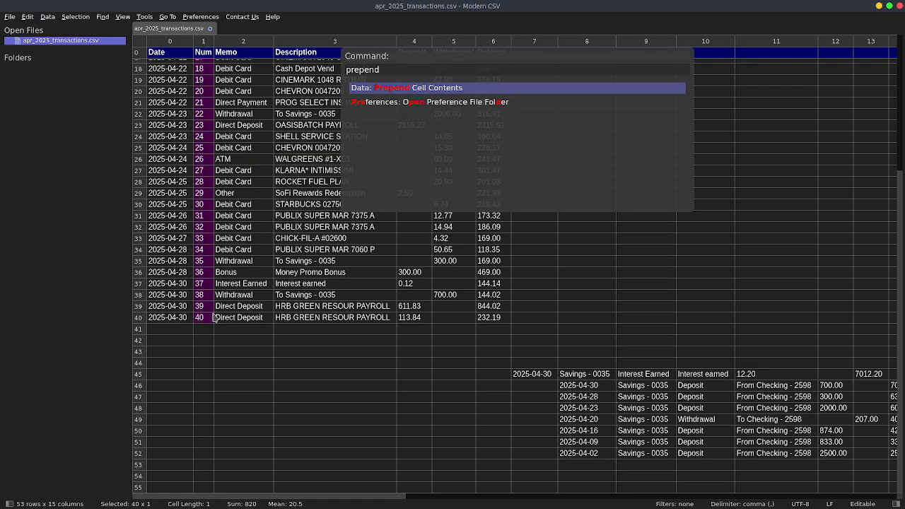
key("Return")
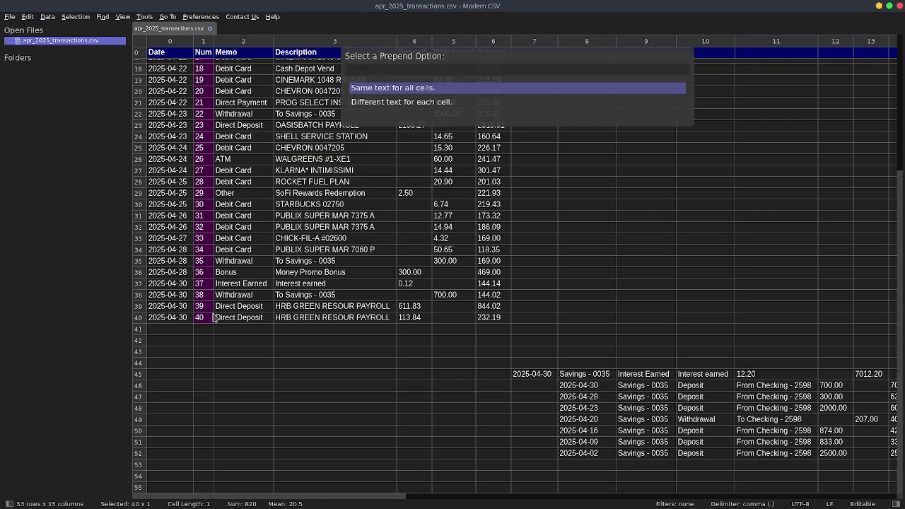
key("Return")
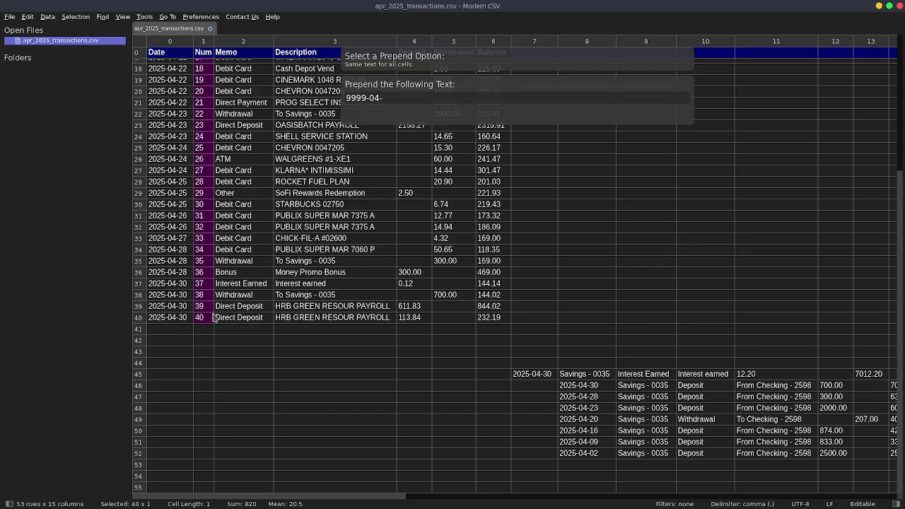
key("Return")
scroll(506, 289, "up", 3)
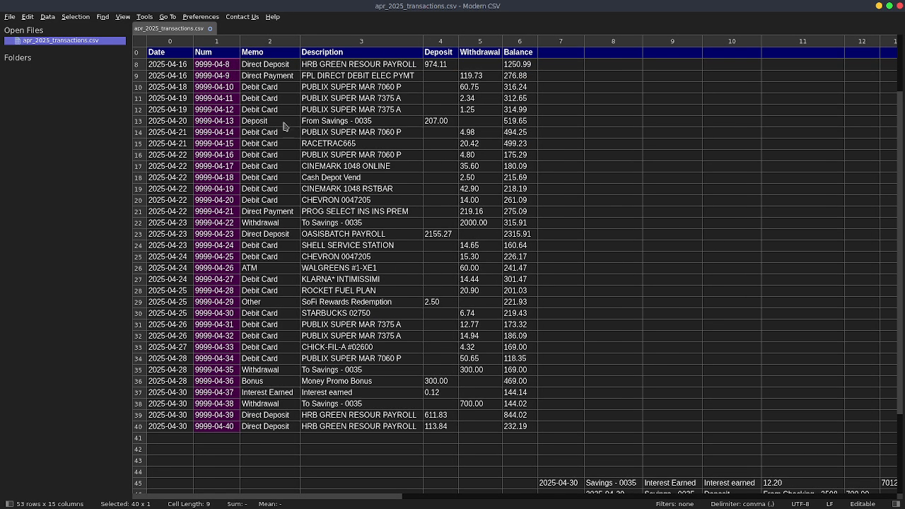
scroll(290, 127, "up", 2)
left_click(211, 68)
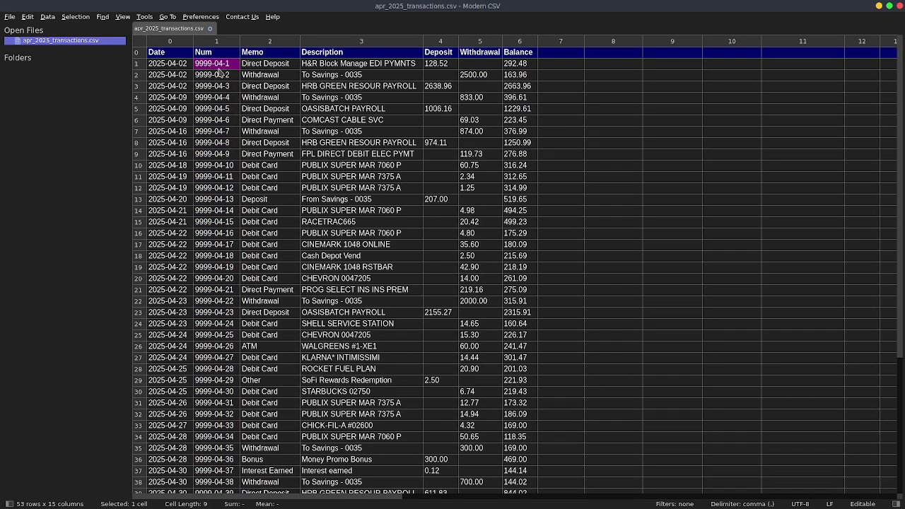
left_click(229, 73)
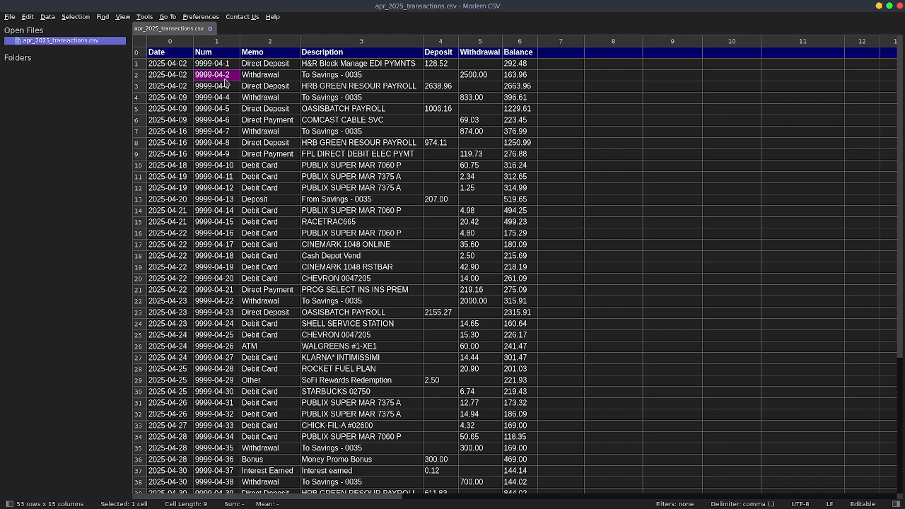
left_click(176, 75)
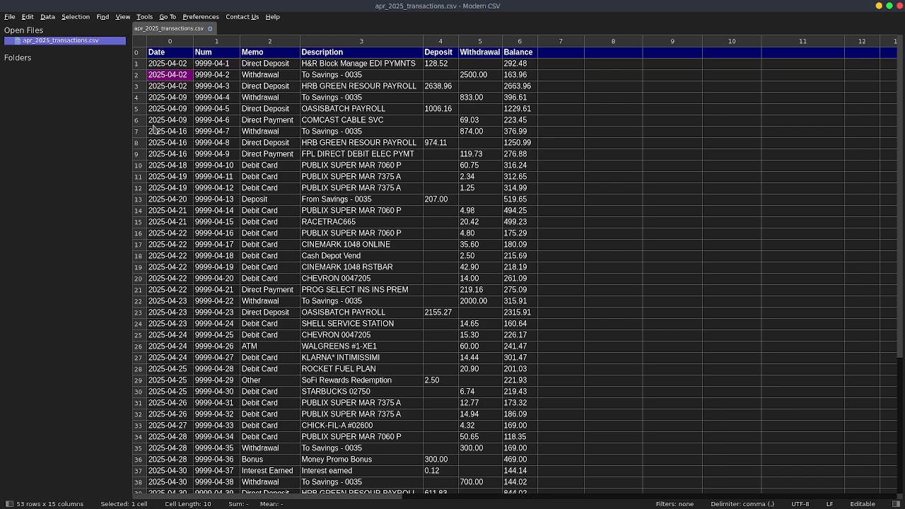
Step: Clear the checking transactions from row 7 downward, keeping only the first six transactions
left_click_drag(155, 134, 367, 181)
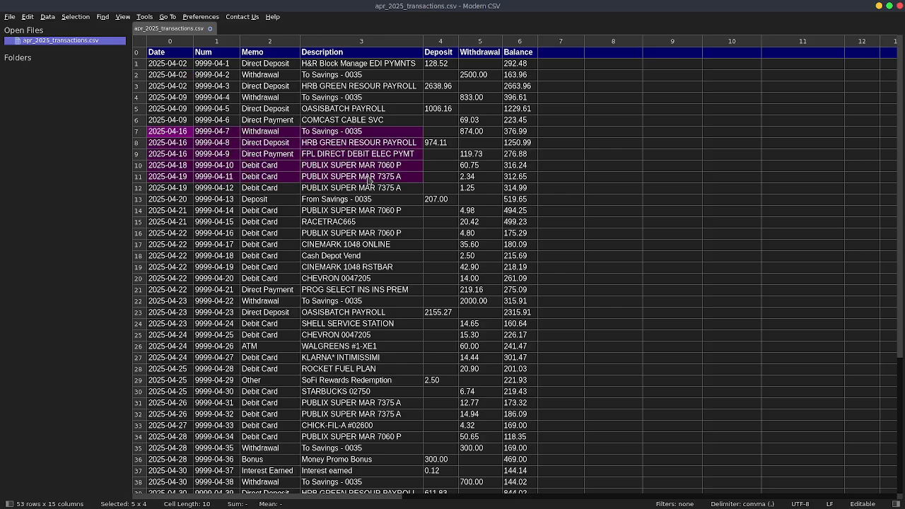
left_click(353, 199)
left_click_drag(162, 137, 527, 438)
key("Delete")
scroll(460, 233, "up", 2)
left_click(328, 177)
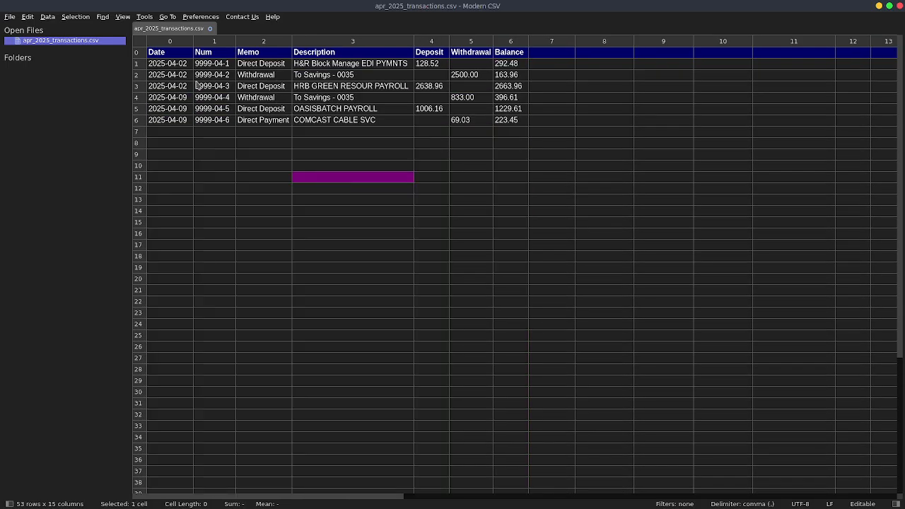
left_click(228, 175)
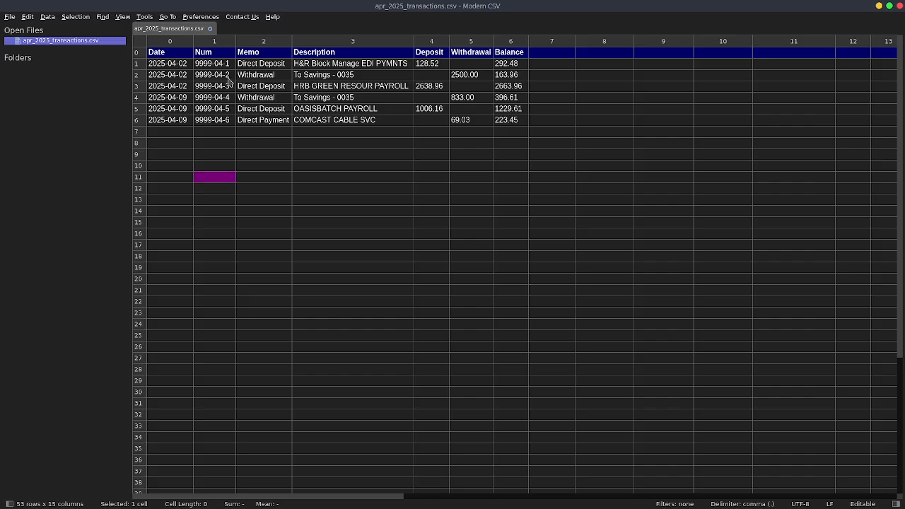
Step: Save the file as apr_2025_transactions.csv in the Notes folder of the home directory
left_click(6, 19)
left_click(33, 93)
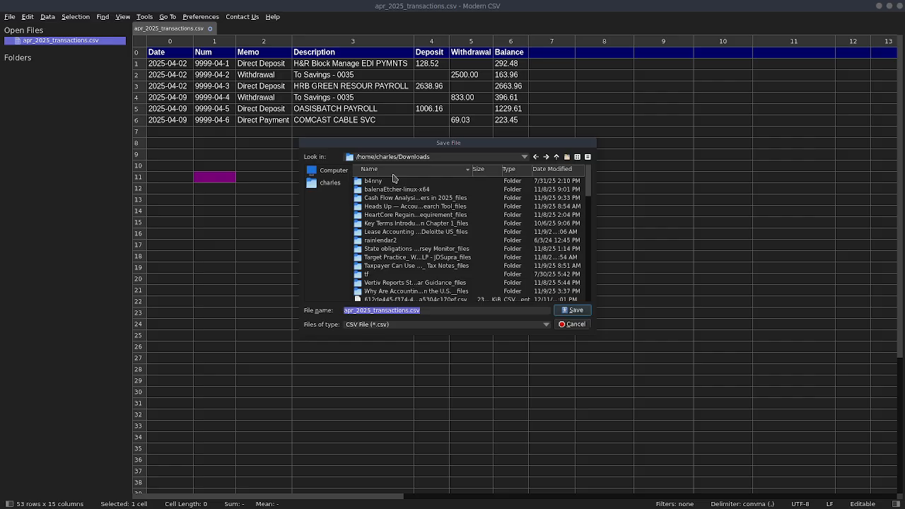
left_click(337, 187)
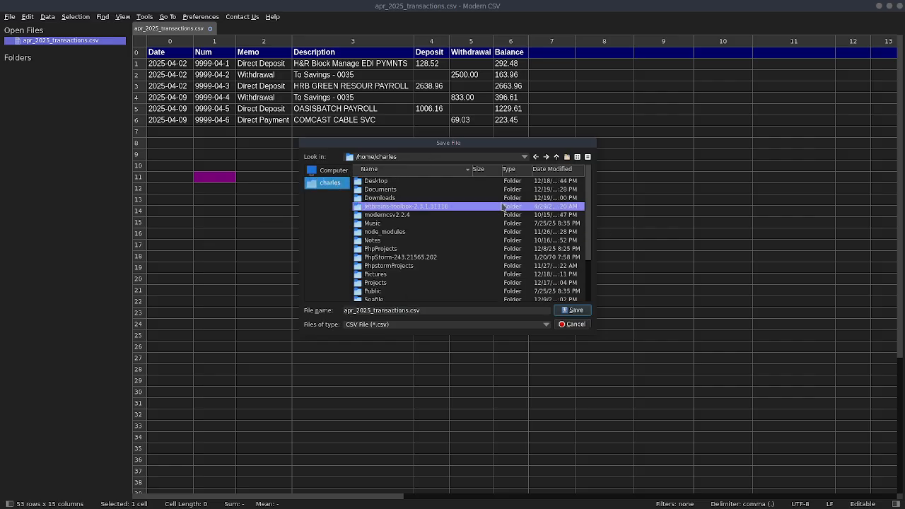
double_click(380, 242)
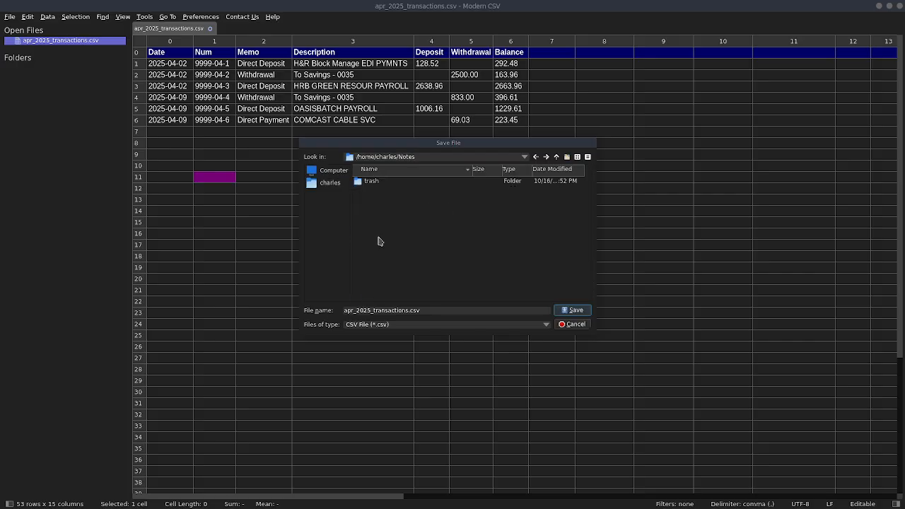
left_click(575, 311)
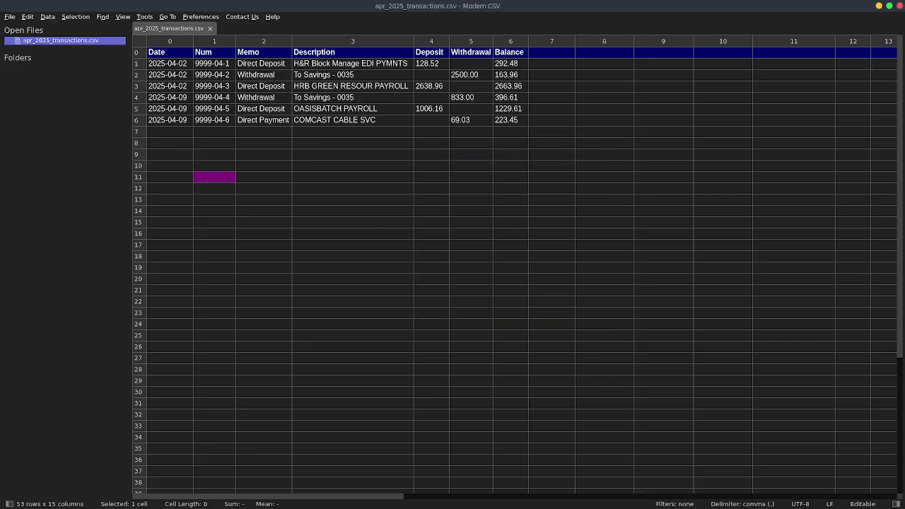
Step: Switch to GnuCash, show the account list, and start a CSV transaction import up to the file selection
key("alt+Tab")
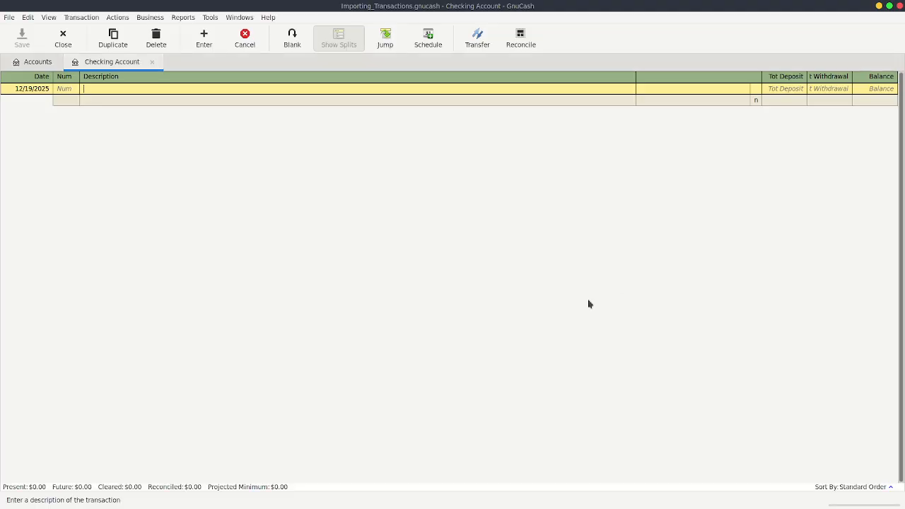
left_click(41, 65)
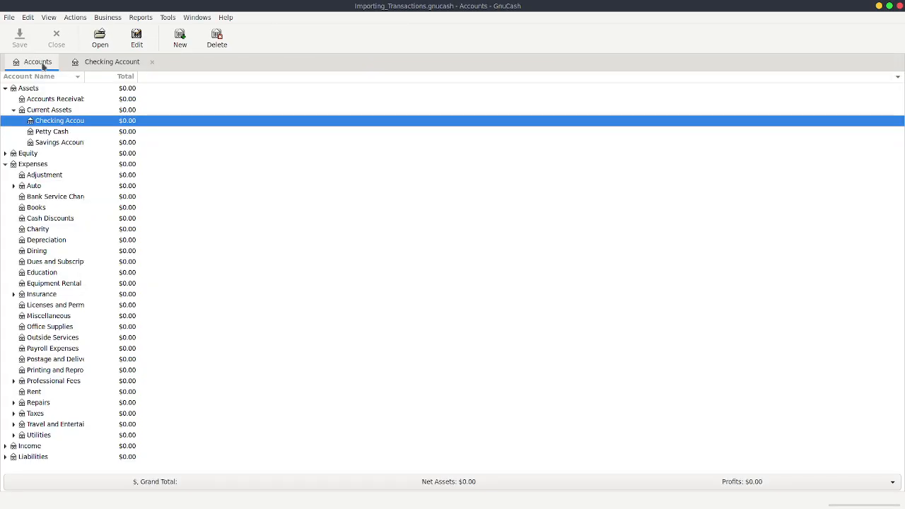
left_click(8, 18)
mouse_move(35, 57)
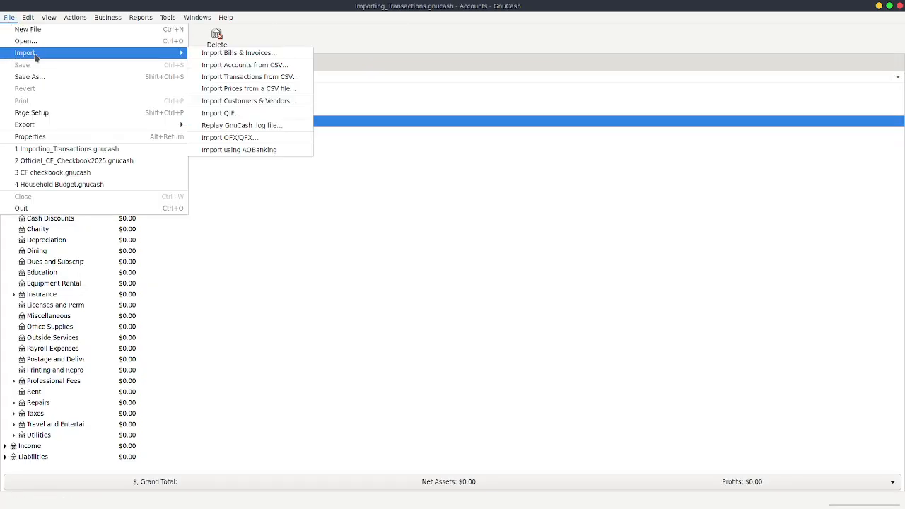
left_click(270, 78)
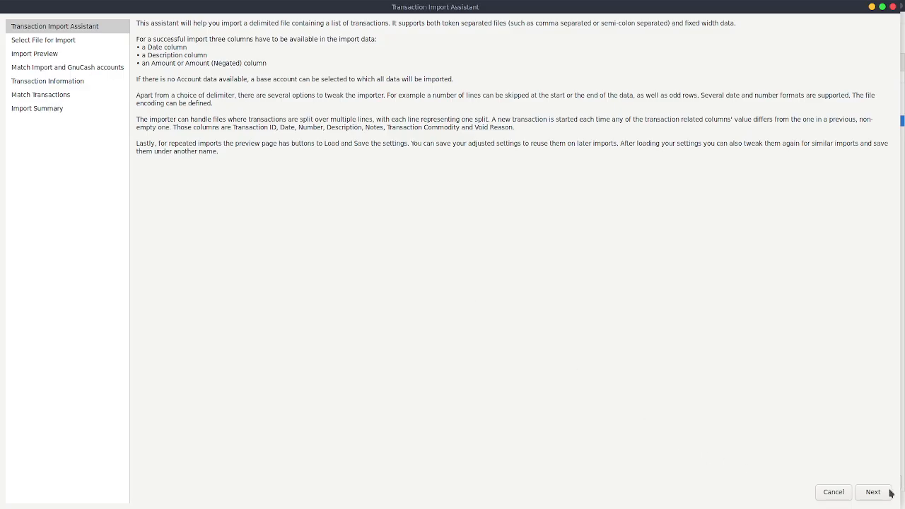
left_click(874, 493)
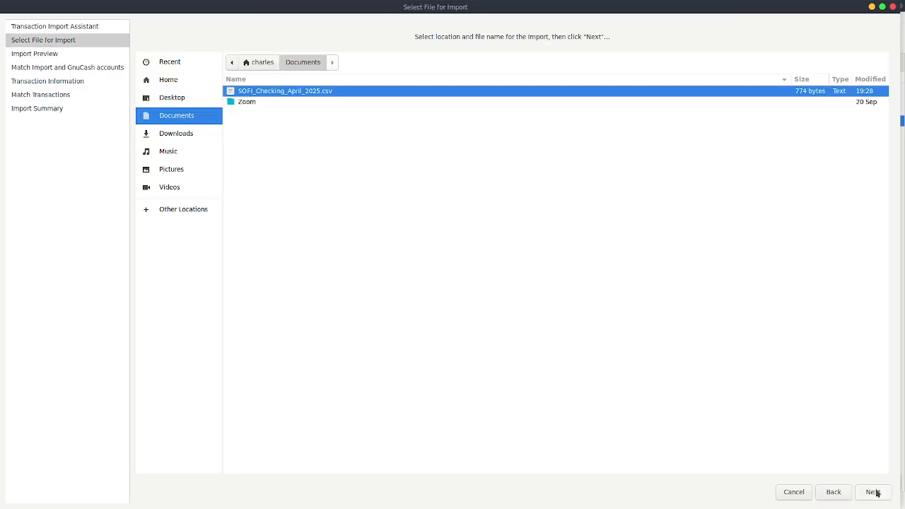
Step: Look through the Desktop, Documents, Downloads, Music, Pictures, Videos and Recent locations for the saved CSV file
left_click(170, 101)
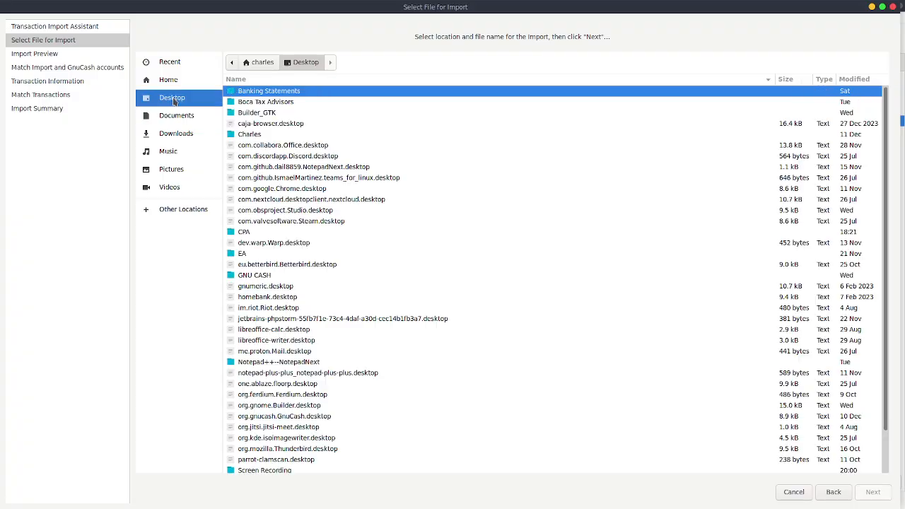
left_click(256, 80)
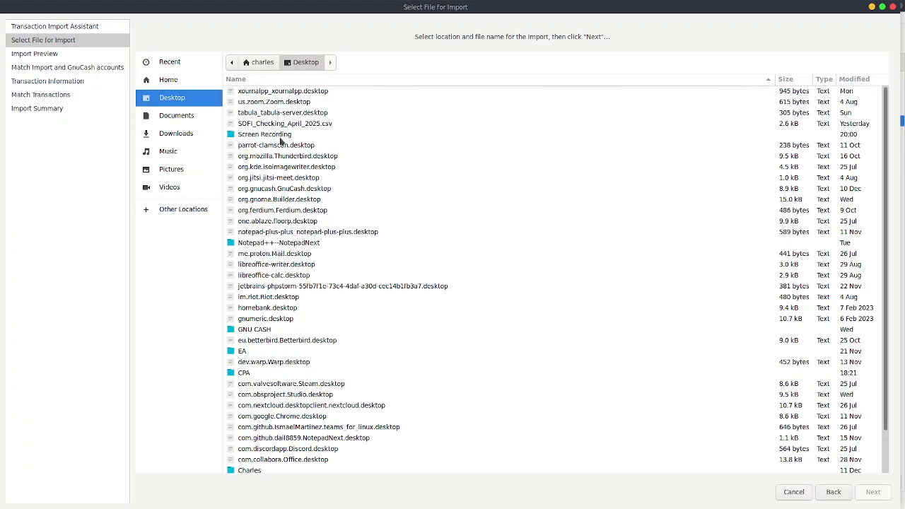
left_click(291, 242)
scroll(292, 247, "down", 2)
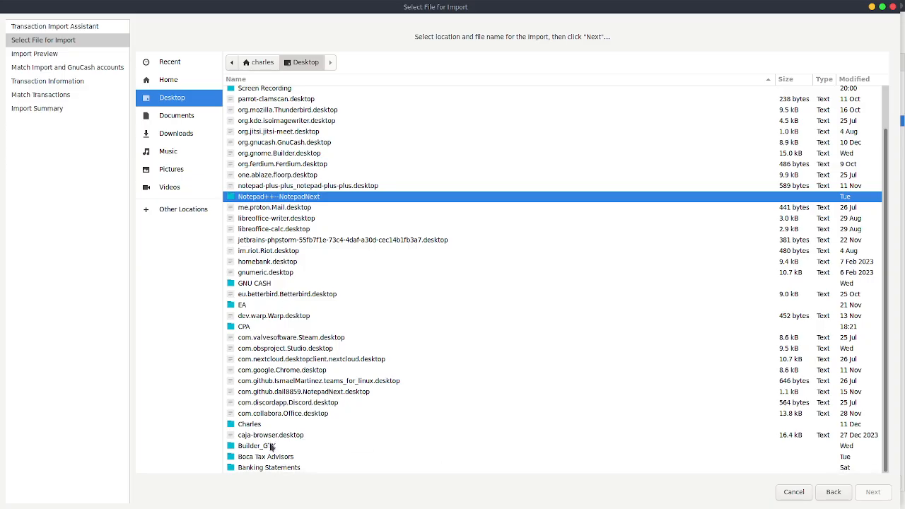
scroll(313, 350, "up", 2)
left_click(175, 117)
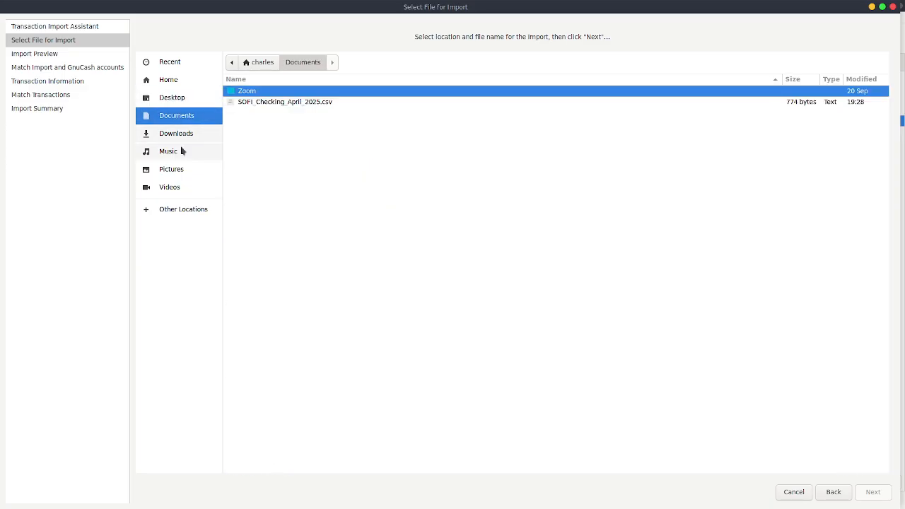
left_click(181, 135)
left_click(179, 151)
left_click(178, 170)
left_click(178, 186)
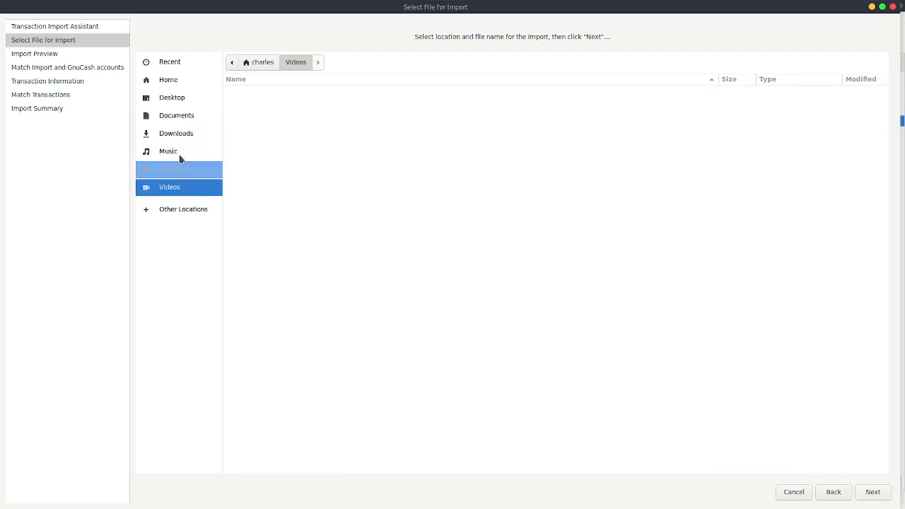
left_click(175, 65)
Step: Choose apr_2025_transactions.csv from the home directory's Notes folder as the import file and continue to the preview
left_click(183, 82)
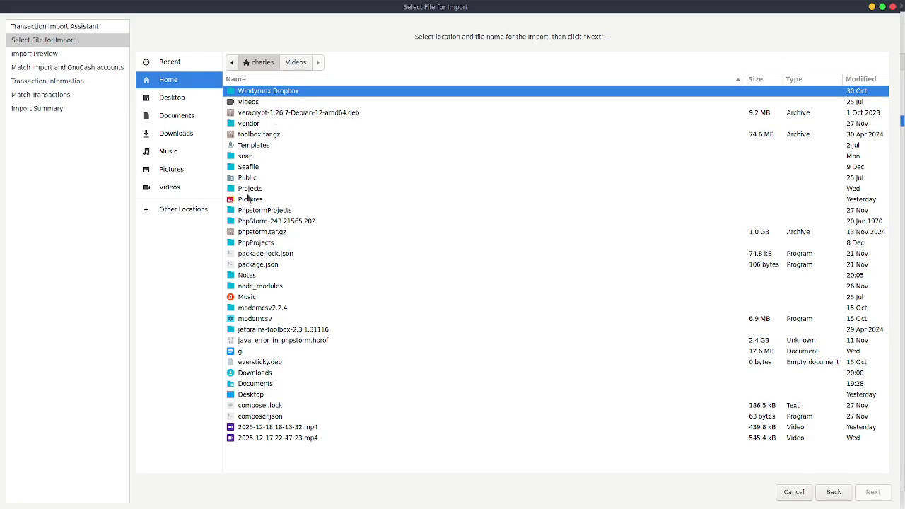
double_click(248, 277)
left_click(291, 147)
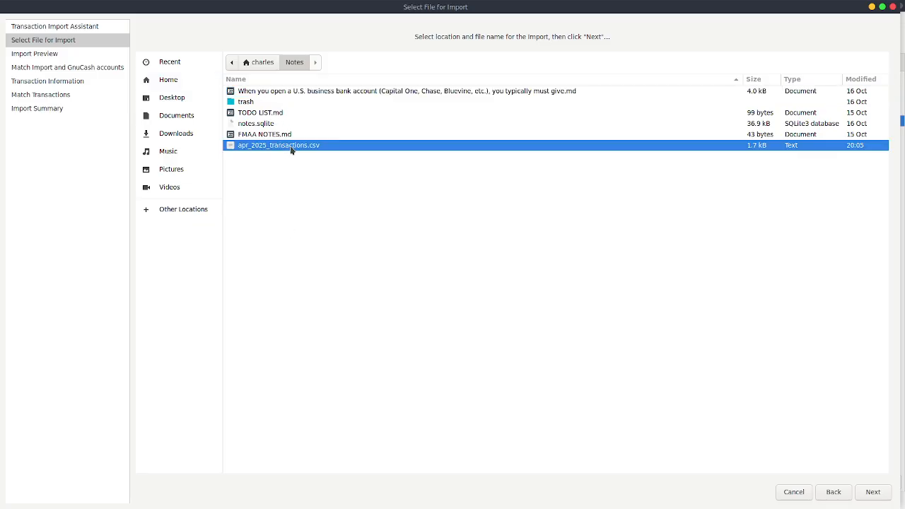
left_click(874, 495)
Step: Set the import's base account to Assets:Current Assets:Checking Account and the date format to y-m-d
left_click(359, 43)
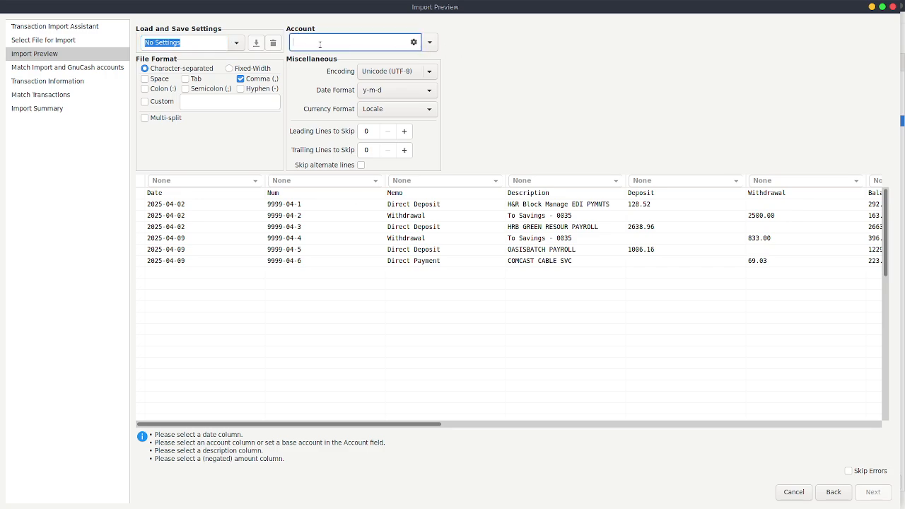
left_click(429, 42)
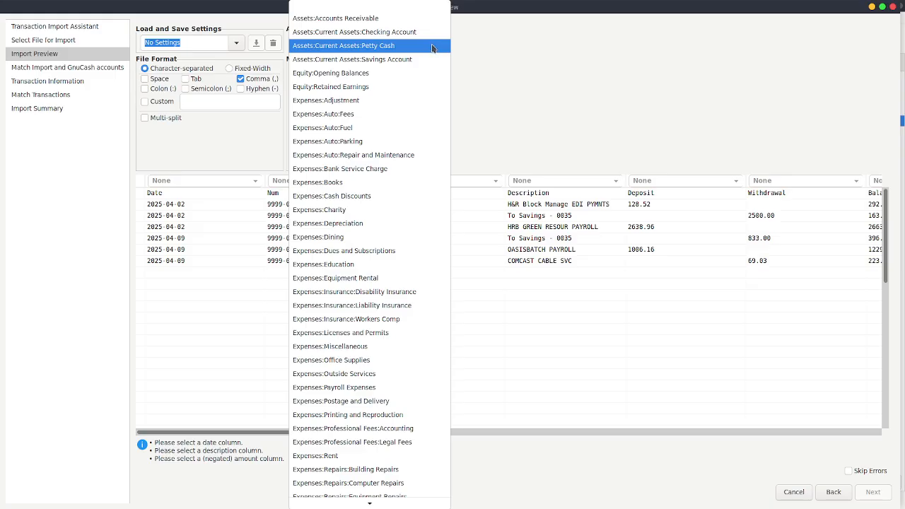
left_click(403, 33)
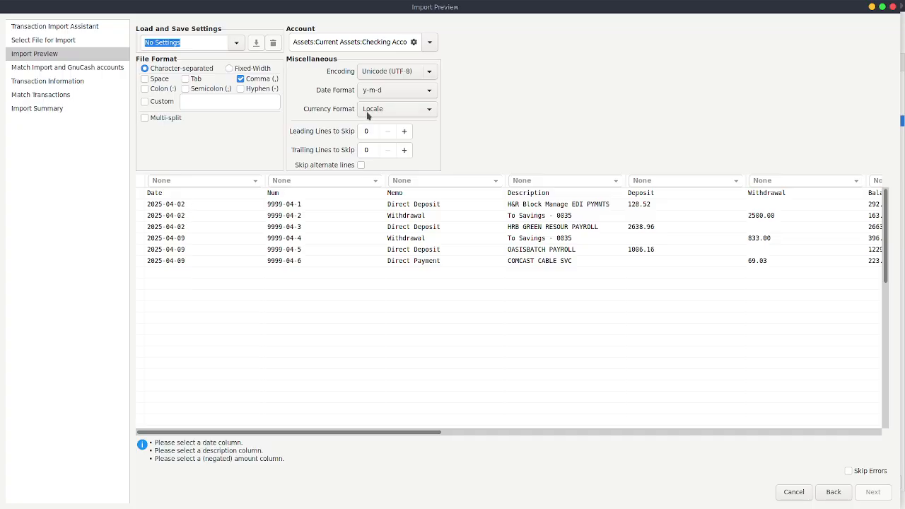
left_click(400, 94)
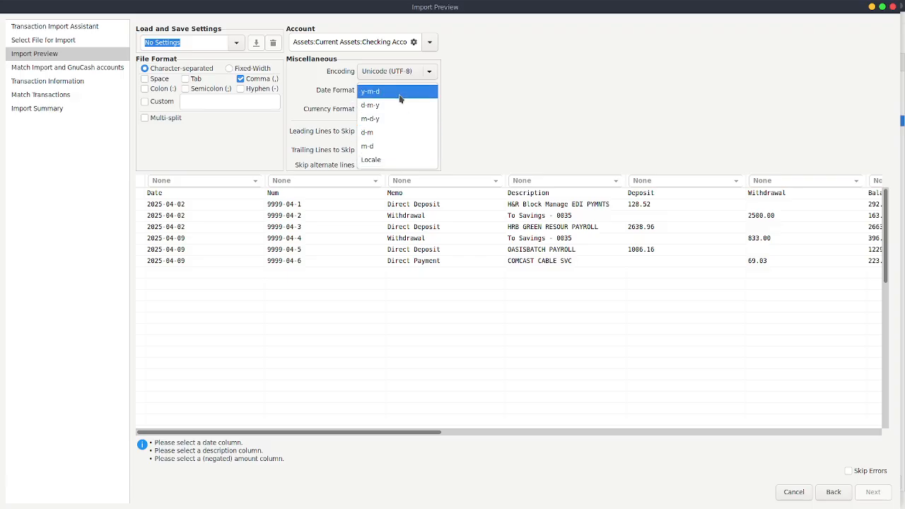
left_click(378, 91)
Step: Map the first four import columns to Date, Number, Memo and Description, matching their header names
left_click(207, 182)
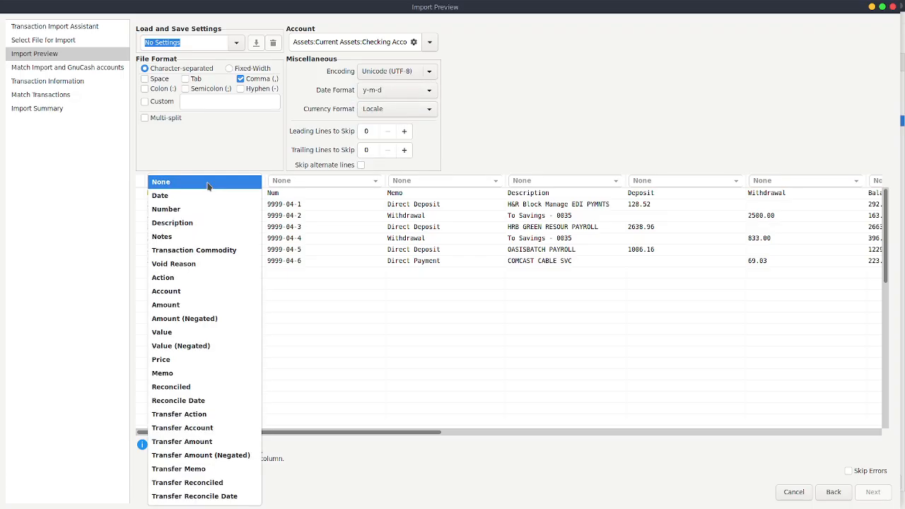
left_click(199, 196)
left_click(322, 185)
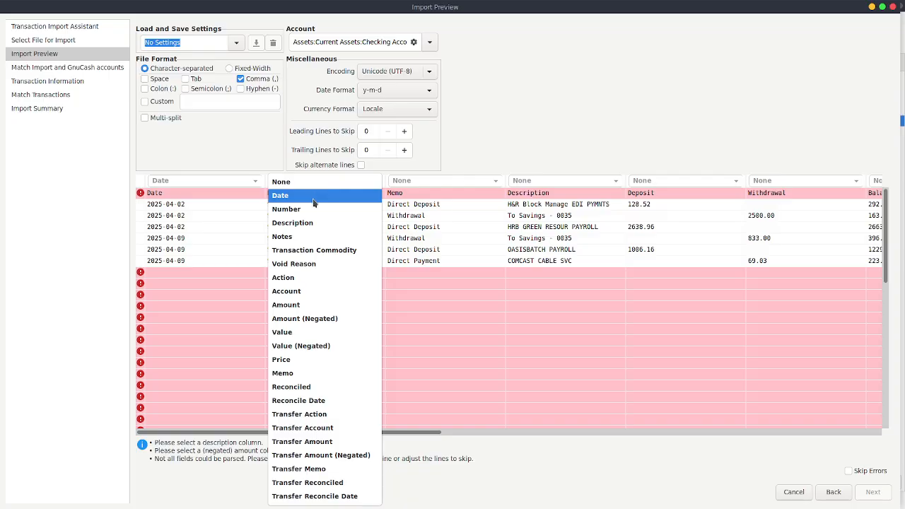
left_click(297, 209)
left_click(460, 182)
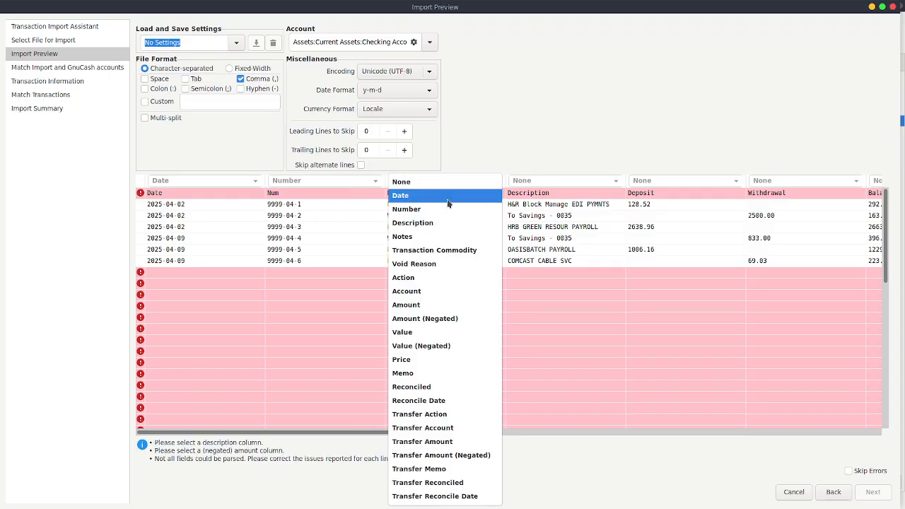
left_click(441, 373)
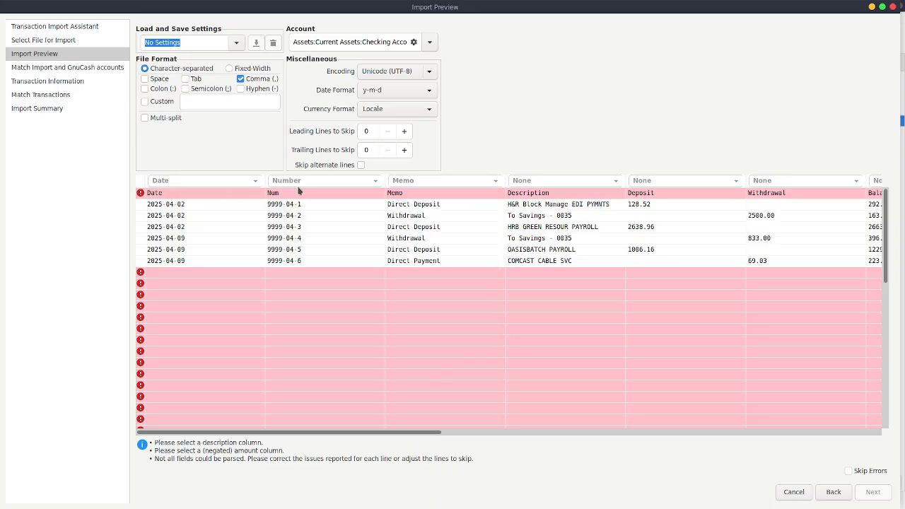
left_click(576, 184)
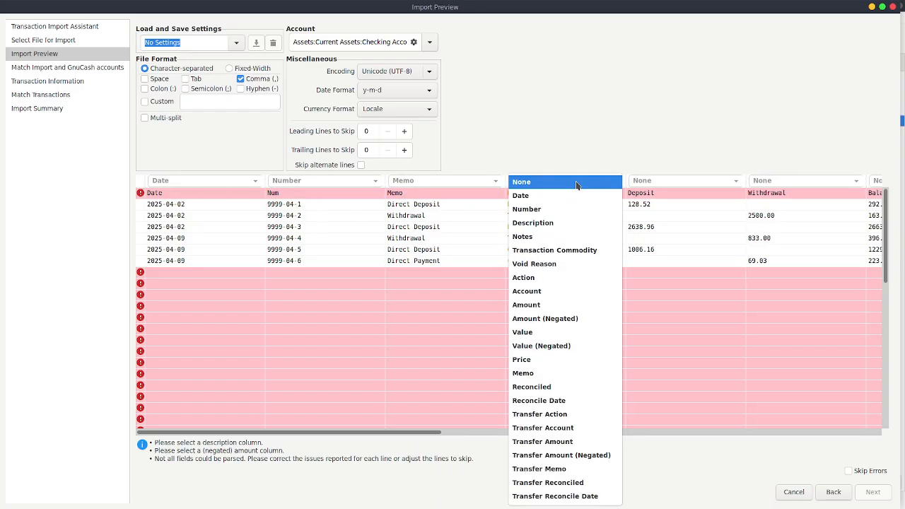
left_click(554, 225)
Step: Map the Deposit column to Value, the Withdrawal column to Value (Negated) and the Balance column to Amount
left_click(681, 181)
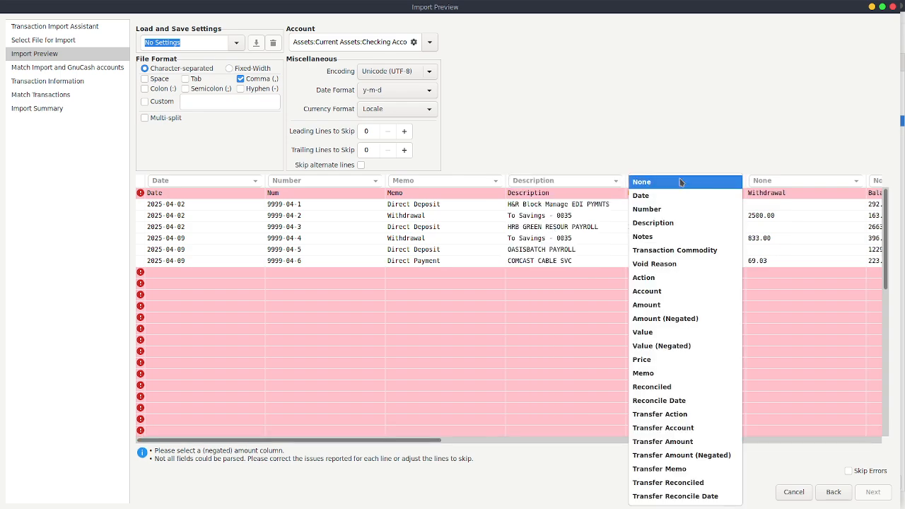
left_click(676, 140)
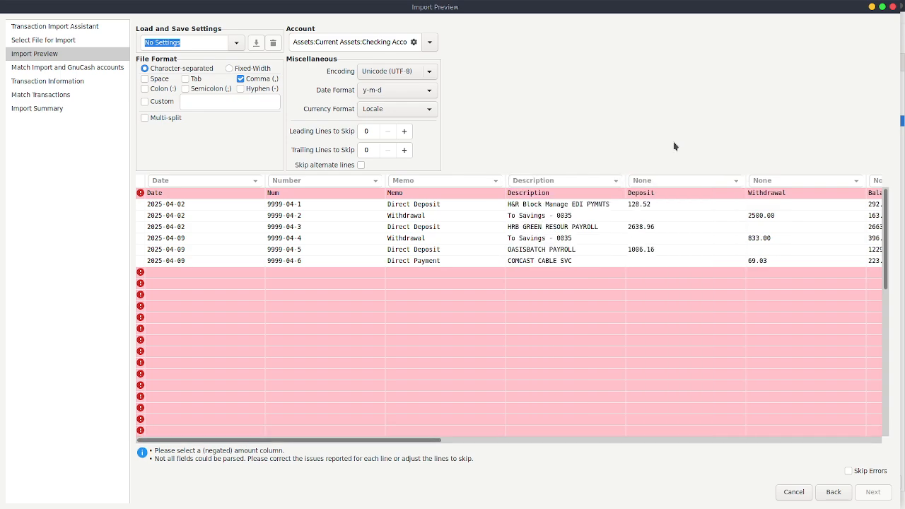
left_click(672, 182)
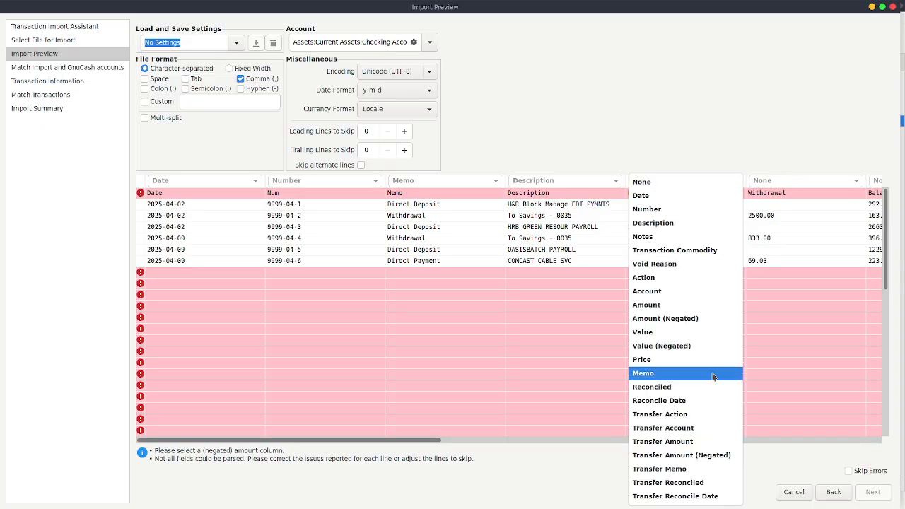
left_click(665, 333)
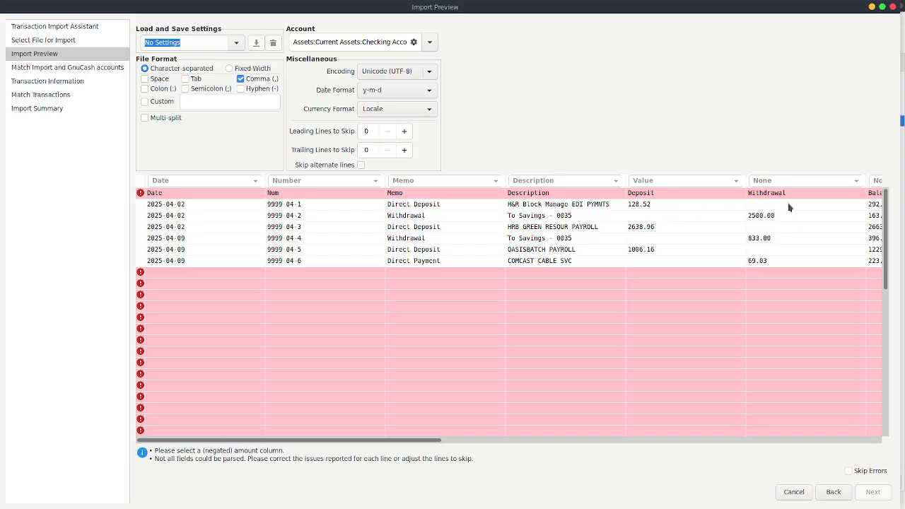
left_click(784, 181)
left_click(784, 346)
left_click_drag(427, 446, 564, 440)
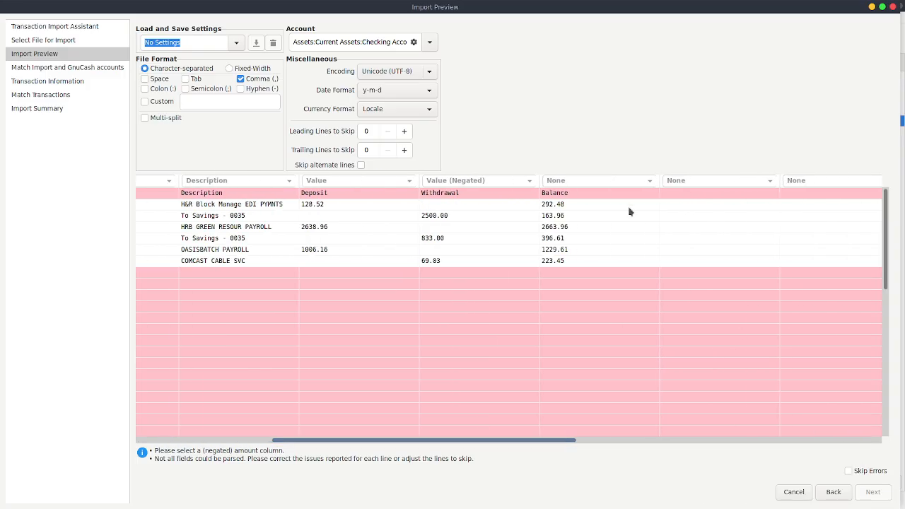
left_click(598, 181)
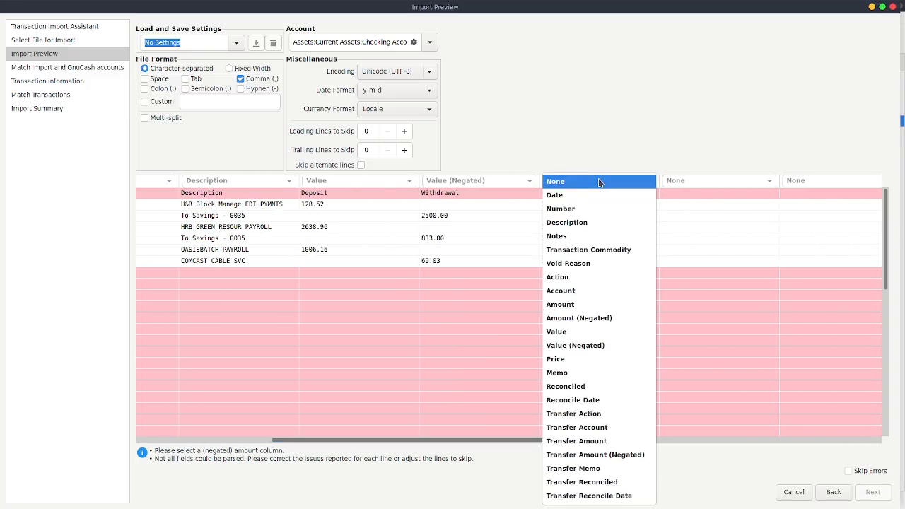
left_click(576, 304)
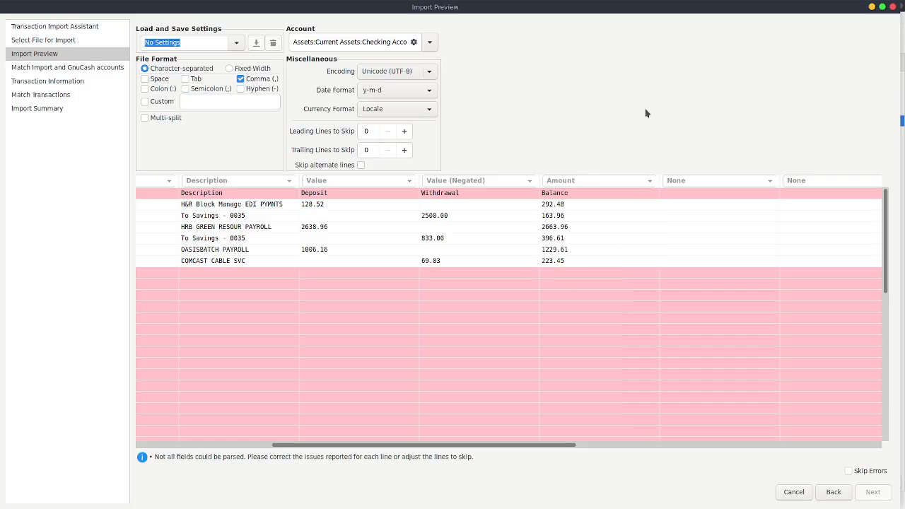
Step: Skip the lines with errors, continue to the transaction matching page, and apply the import
left_click(850, 471)
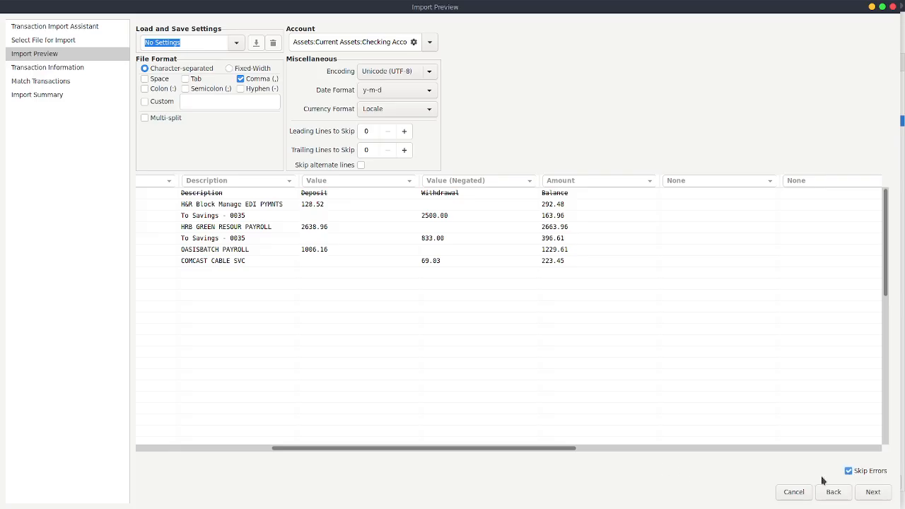
left_click(871, 494)
left_click(873, 493)
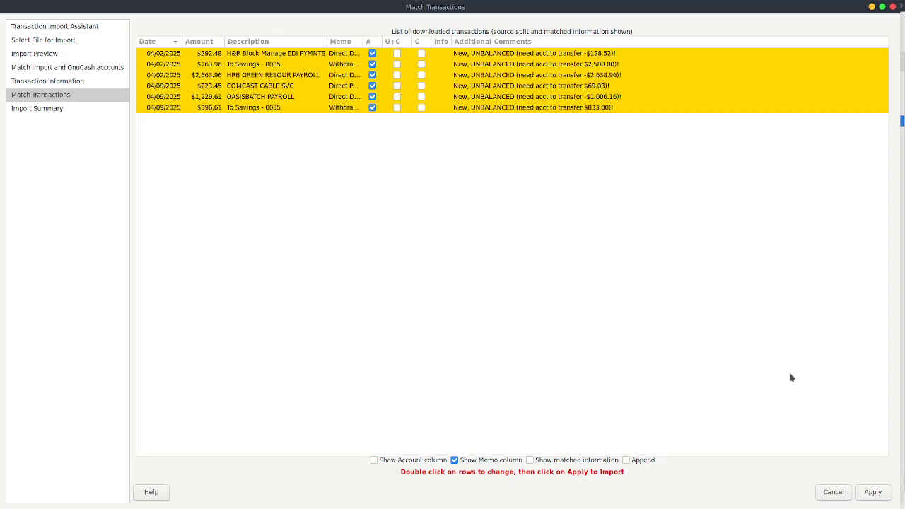
left_click(880, 495)
left_click(875, 493)
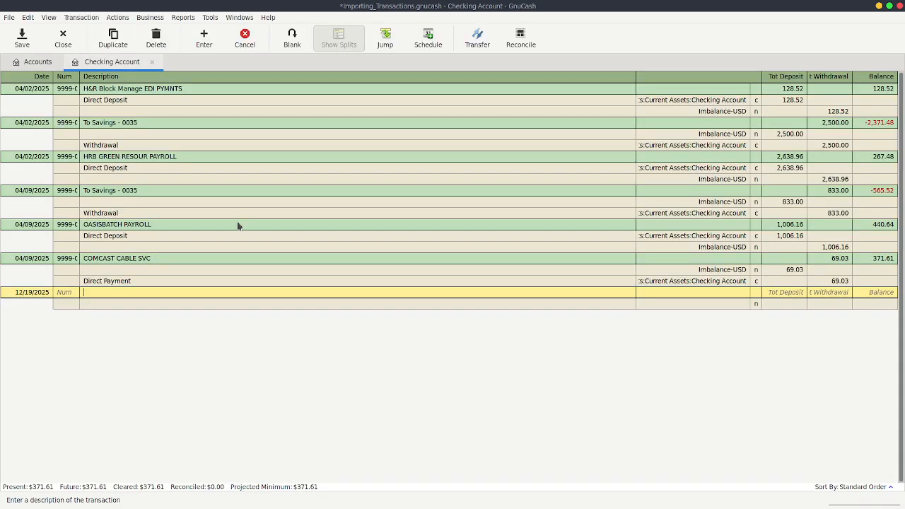
Step: Widen the Num column of the Checking Account register so the full transaction numbers fit
left_click_drag(79, 76, 99, 76)
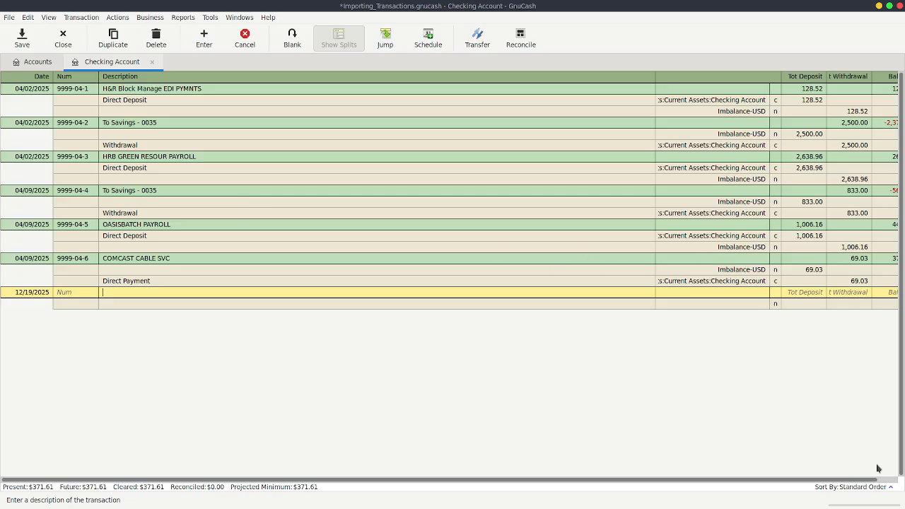
mouse_move(786, 484)
left_mouse_down()
mouse_move(822, 484)
mouse_move(667, 473)
mouse_move(801, 490)
left_mouse_up()
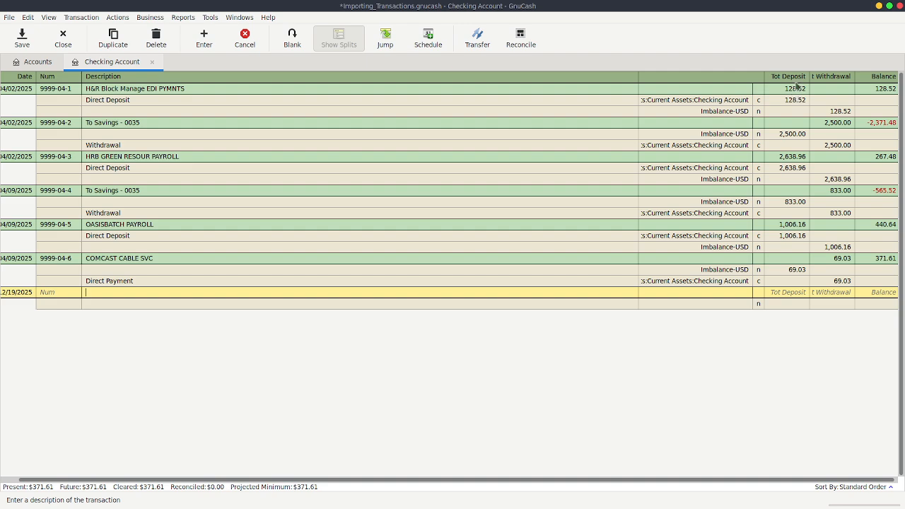
Step: Assign the Imbalance-USD split of the H&R Block Manage EDI PYMNTS transaction to Income:Sales
left_click(706, 114)
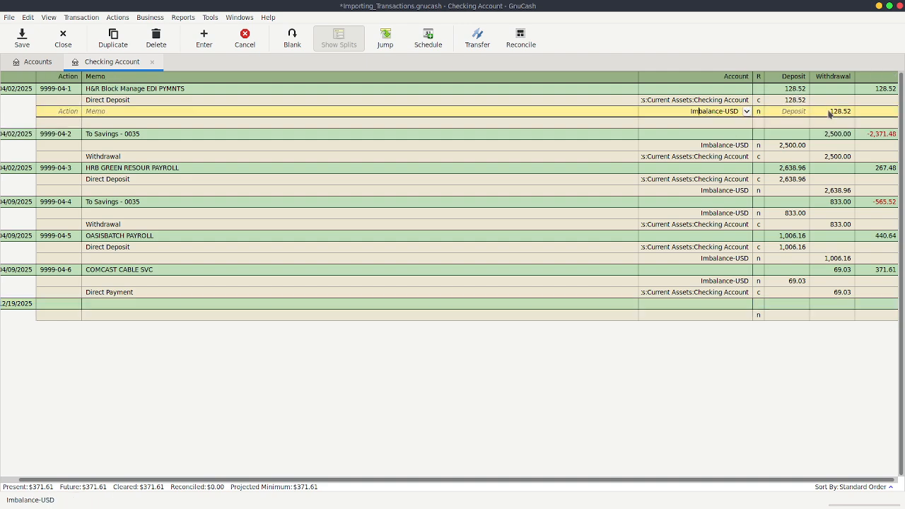
left_click(746, 113)
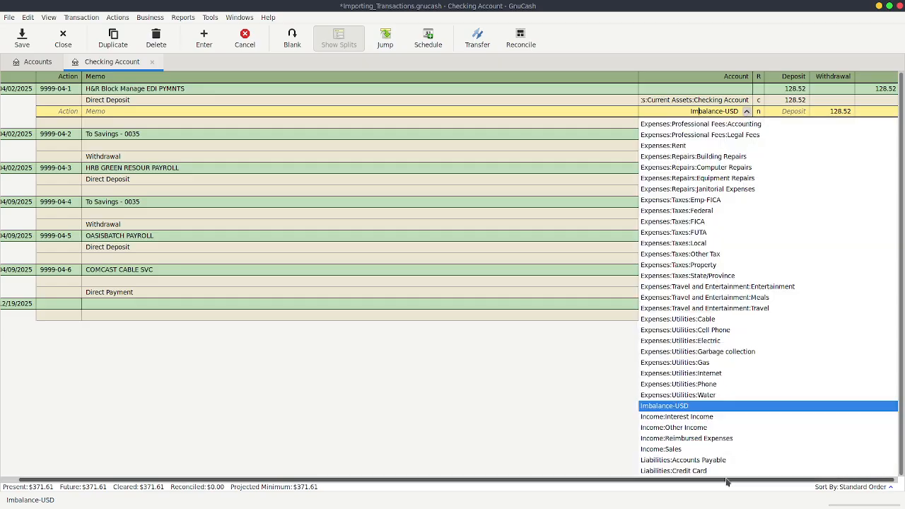
left_click(685, 450)
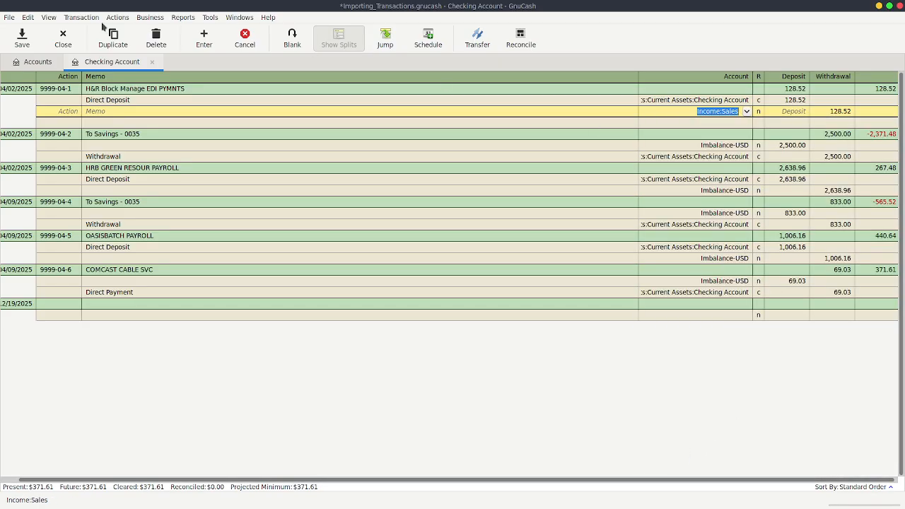
Step: Create a new income account named Salary / Wages under the Income parent account
left_click(35, 64)
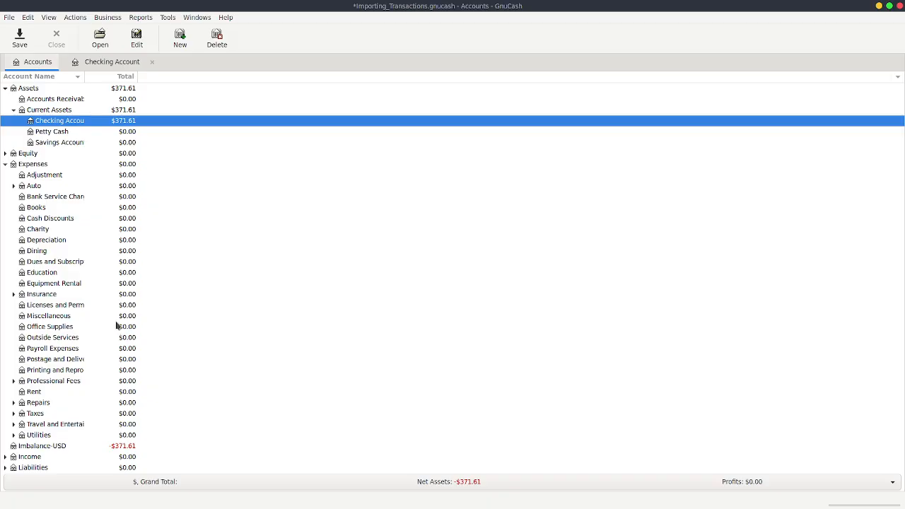
left_click(6, 457)
scroll(56, 435, "down", 1)
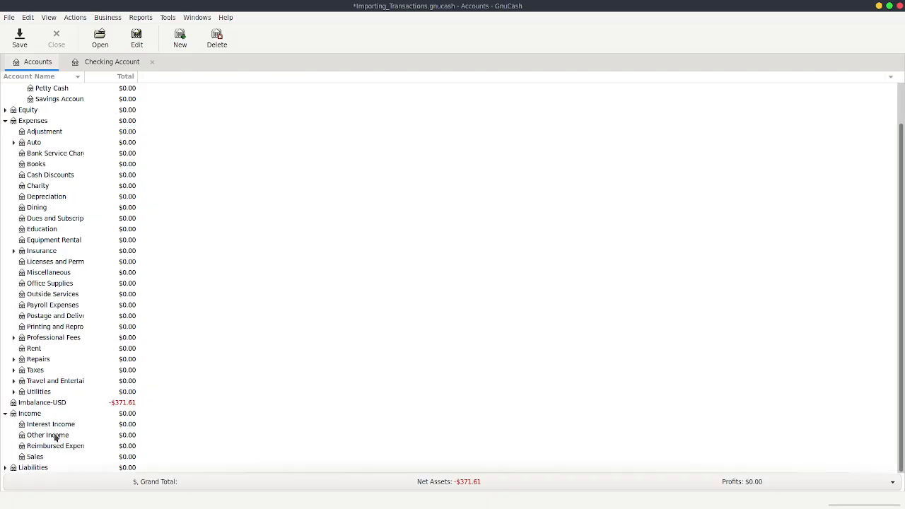
left_click(27, 414)
left_click(180, 39)
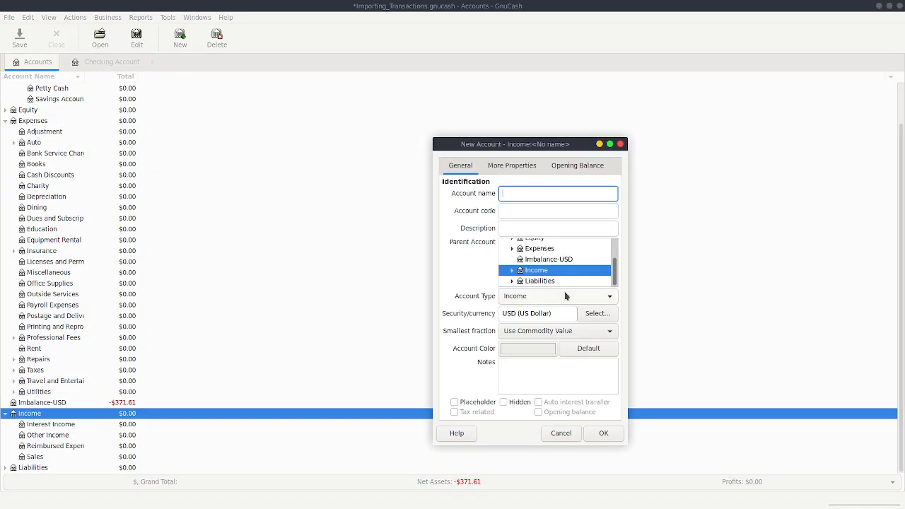
type("Salary / Wages")
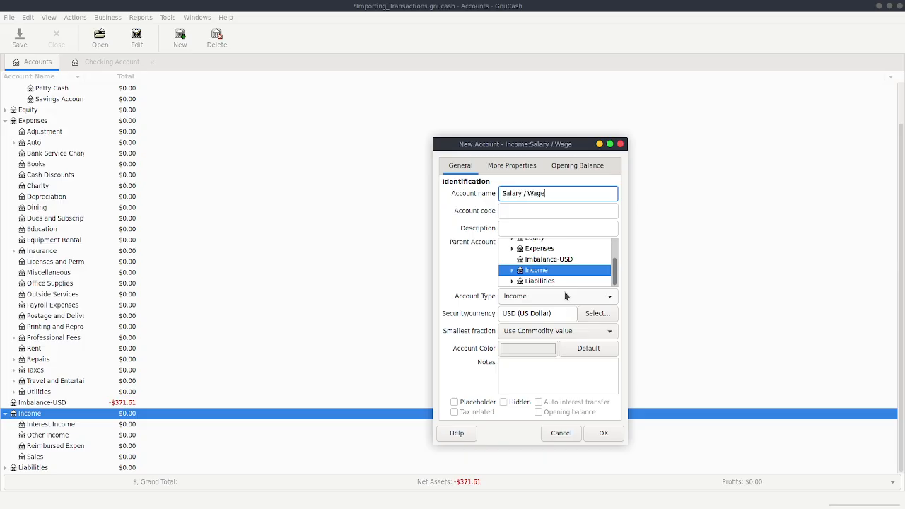
left_click(602, 433)
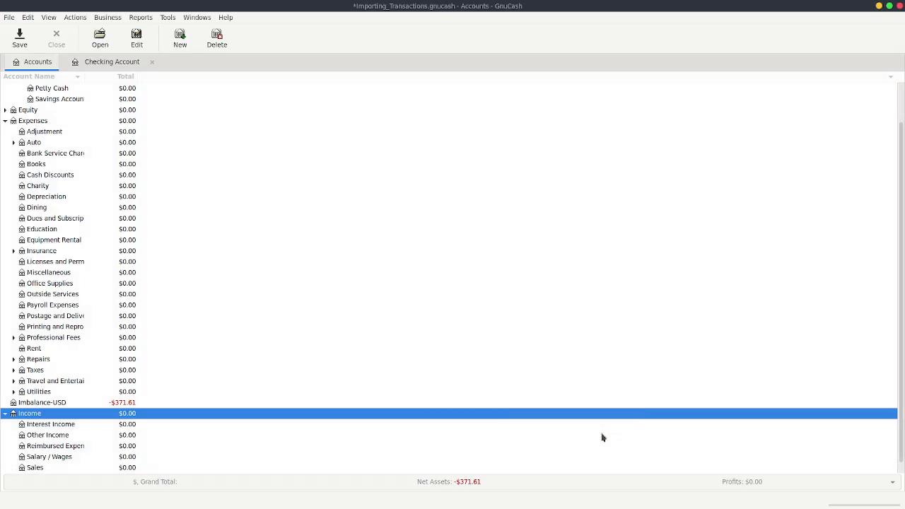
Step: Assign the offsetting split of the H&R Block Manage EDI PYMNTS deposit to Income:Salary / Wages and record the change
left_click(111, 63)
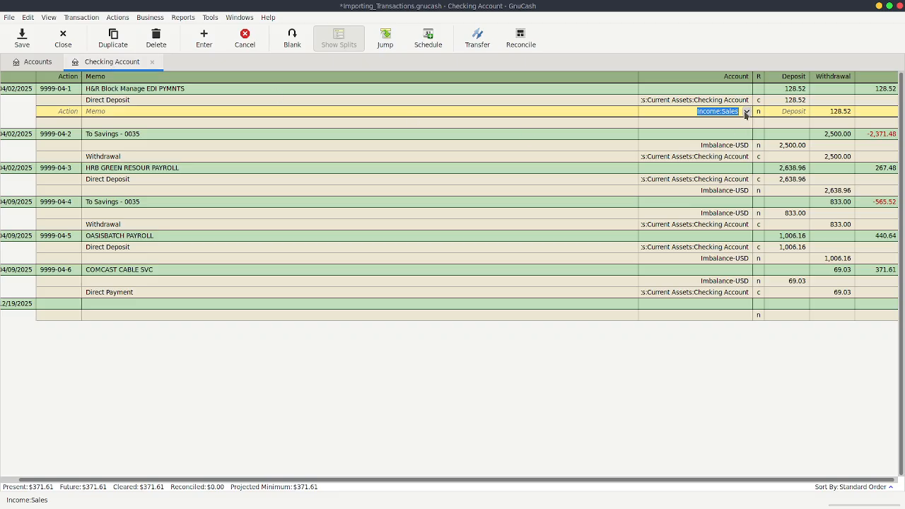
left_click(746, 112)
left_click(692, 439)
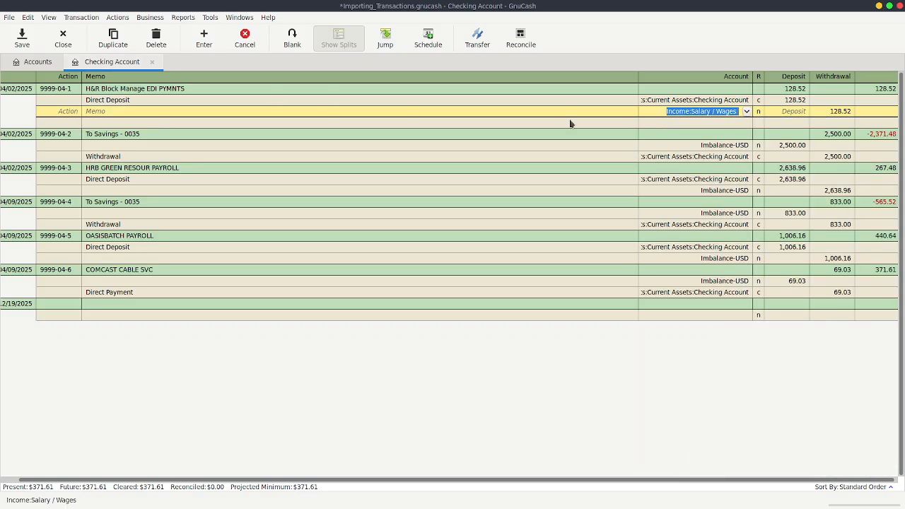
left_click(196, 136)
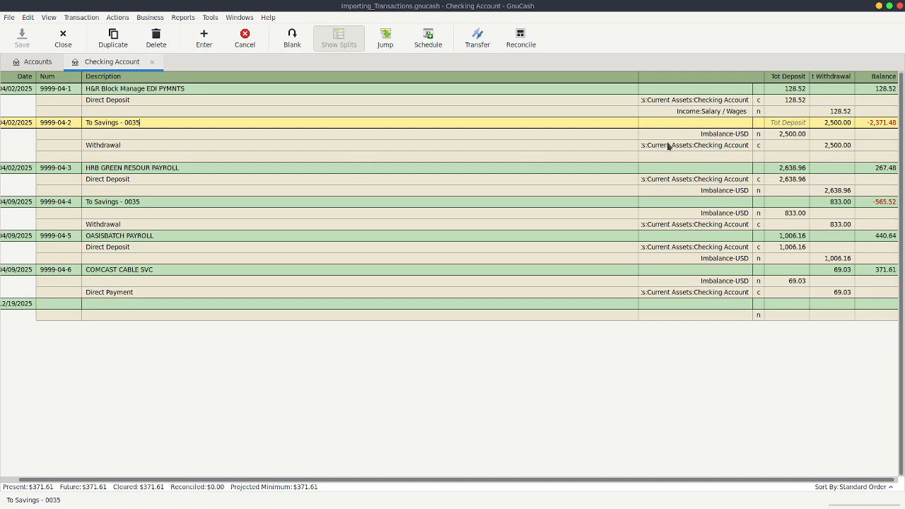
Step: Reassign the Imbalance-USD split of the 2,500.00 To Savings withdrawal to Assets:Current Assets:Savings Account and record the change
left_click(704, 134)
left_click(749, 134)
scroll(699, 205, "up", 5)
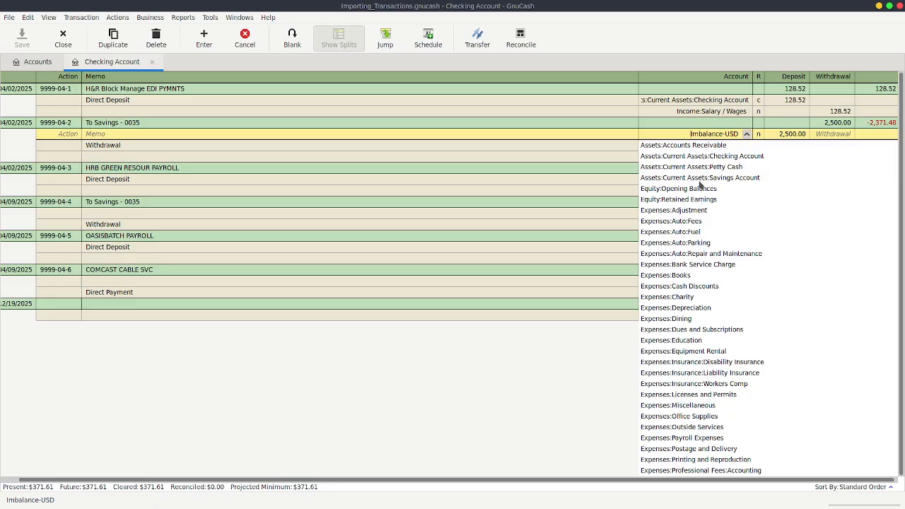
left_click(697, 178)
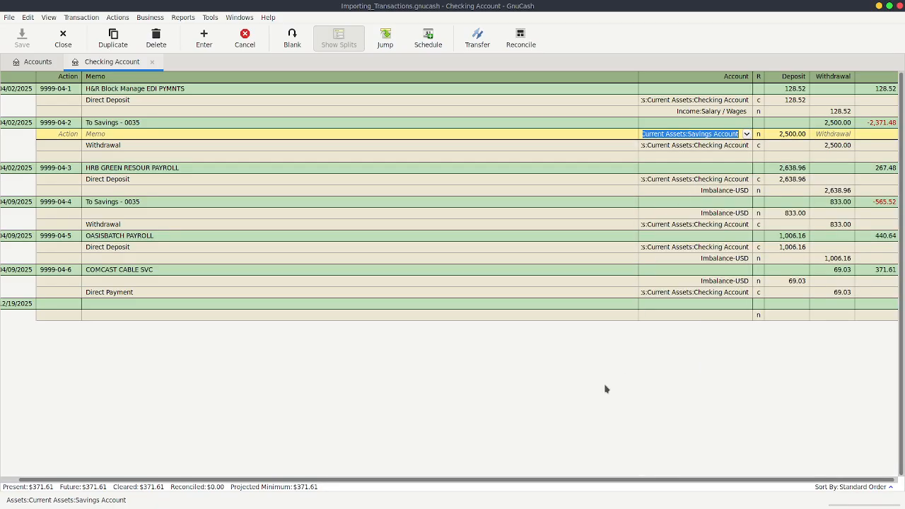
left_click(214, 161)
left_click(215, 167)
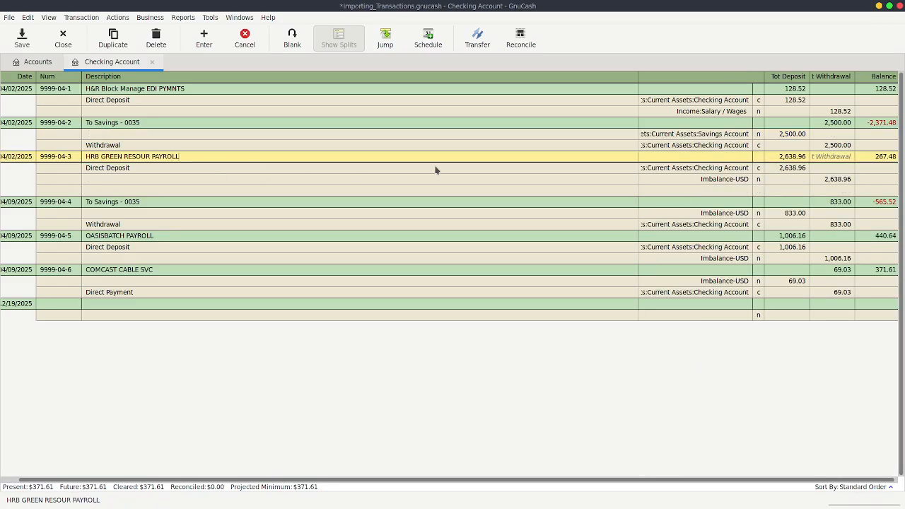
Step: Reassign the Imbalance-USD split of the HRB GREEN RESOUR PAYROLL deposit to Income:Salary / Wages
left_click(715, 171)
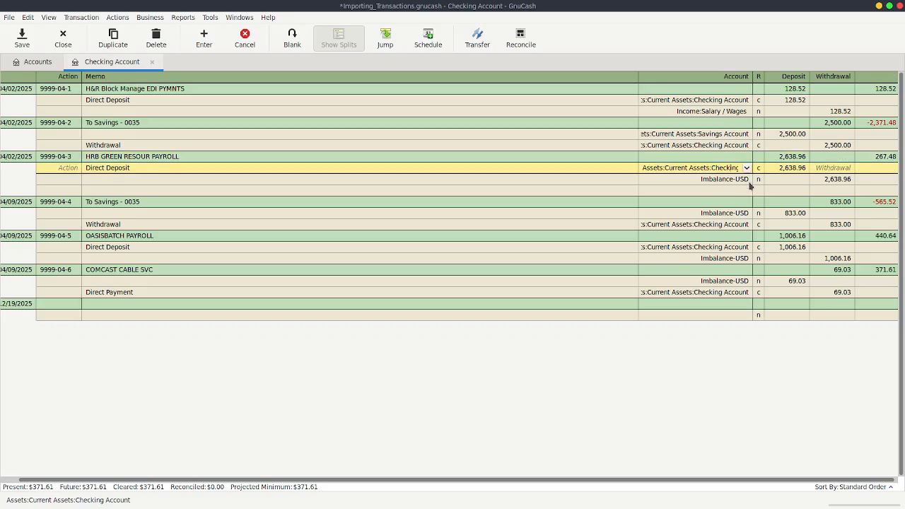
left_click(745, 182)
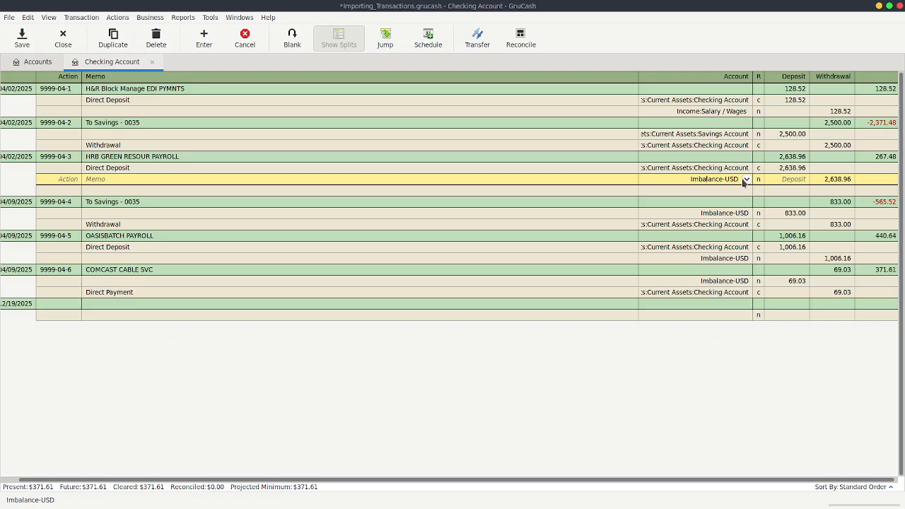
left_click(747, 179)
scroll(734, 363, "down", 1)
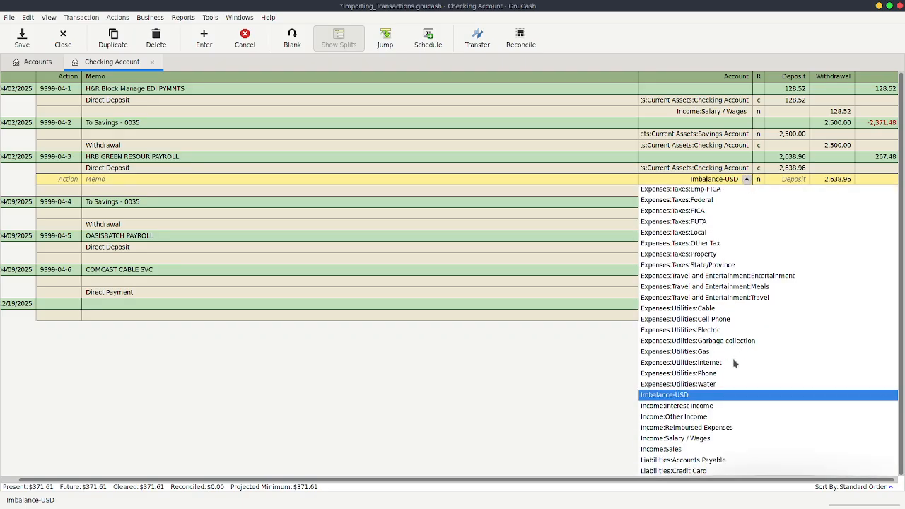
left_click(697, 440)
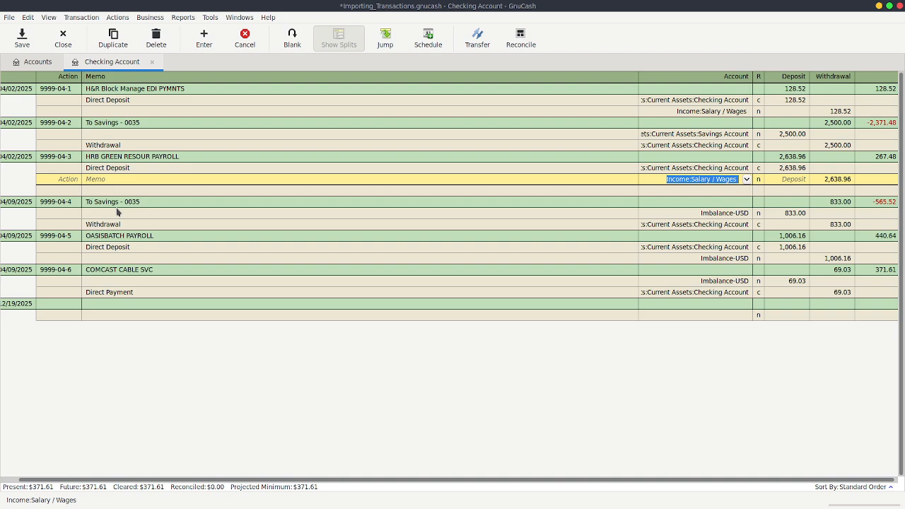
Step: Reassign the Imbalance-USD split of the 833.00 To Savings withdrawal to Assets:Current Assets:Savings Account
left_click(739, 216)
left_click(747, 203)
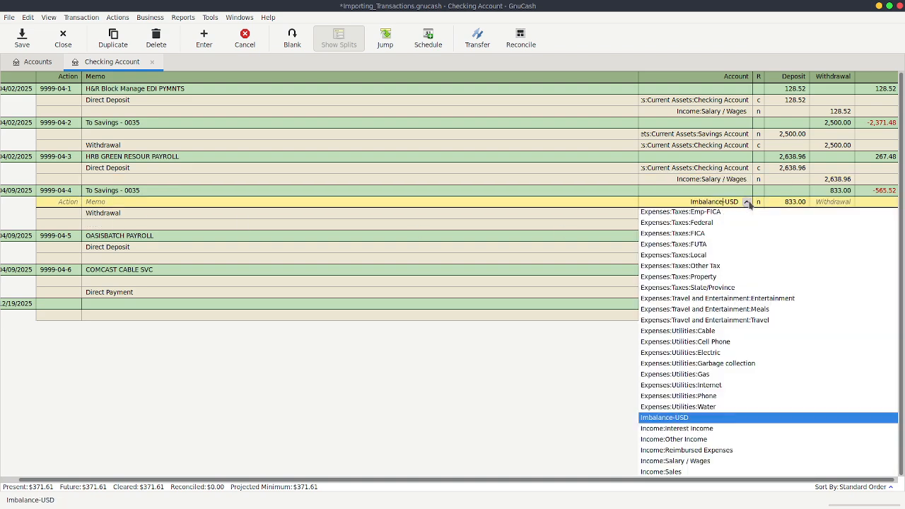
scroll(708, 403, "up", 10)
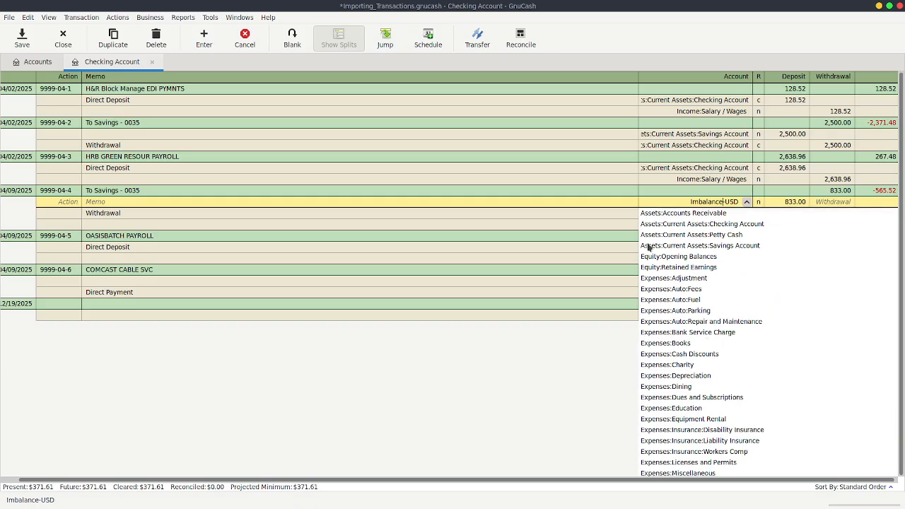
left_click(698, 246)
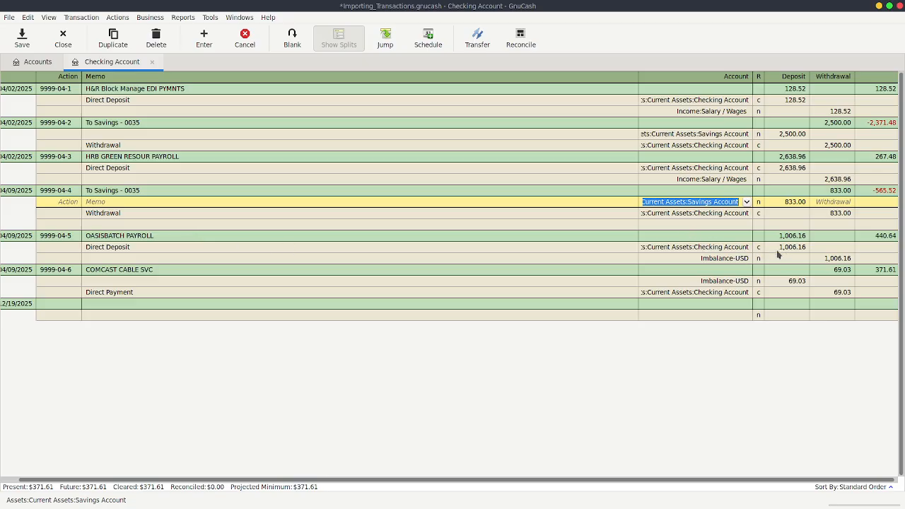
Step: Reassign the Imbalance-USD split of the OASISBATCH PAYROLL deposit to Income:Salary / Wages
left_click(786, 257)
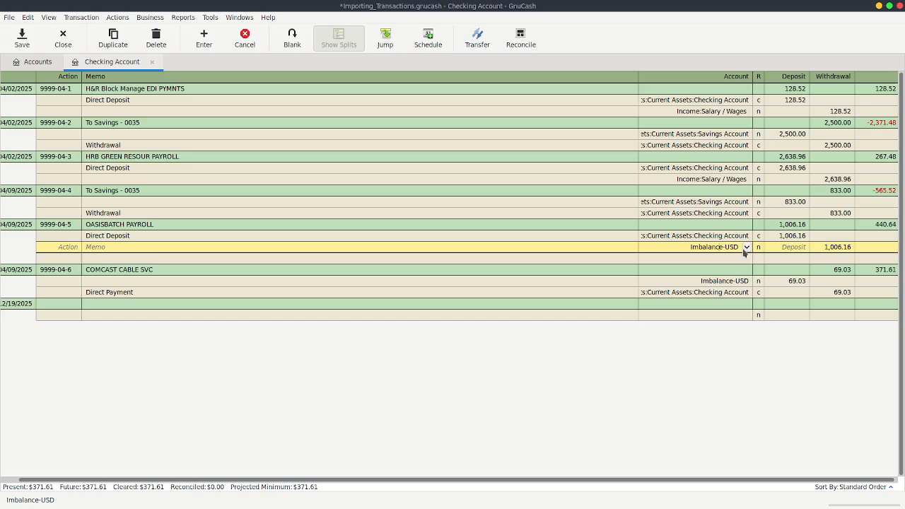
left_click(746, 247)
scroll(722, 424, "down", 2)
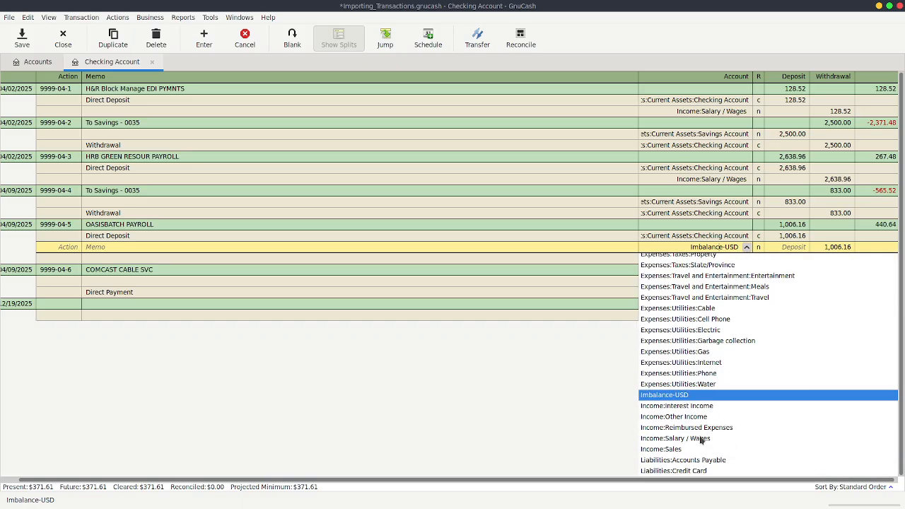
left_click(702, 439)
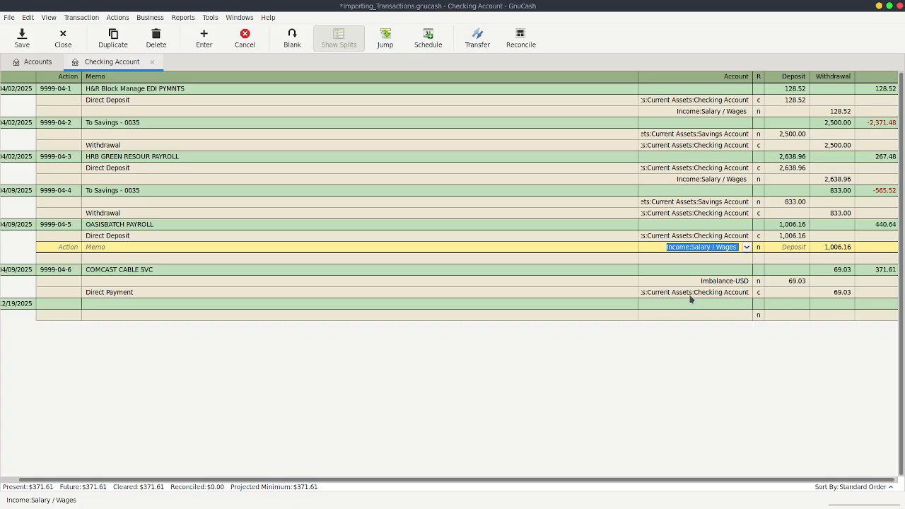
Step: Reassign the Imbalance-USD split of the COMCAST CABLE SVC payment to Expenses:Utilities:Cable and save the book
left_click(730, 283)
left_click(746, 271)
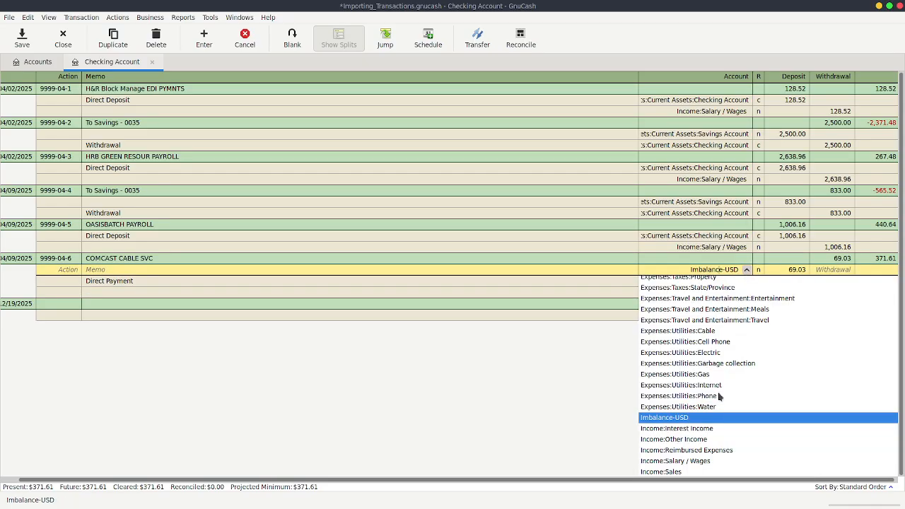
scroll(715, 403, "up", 1)
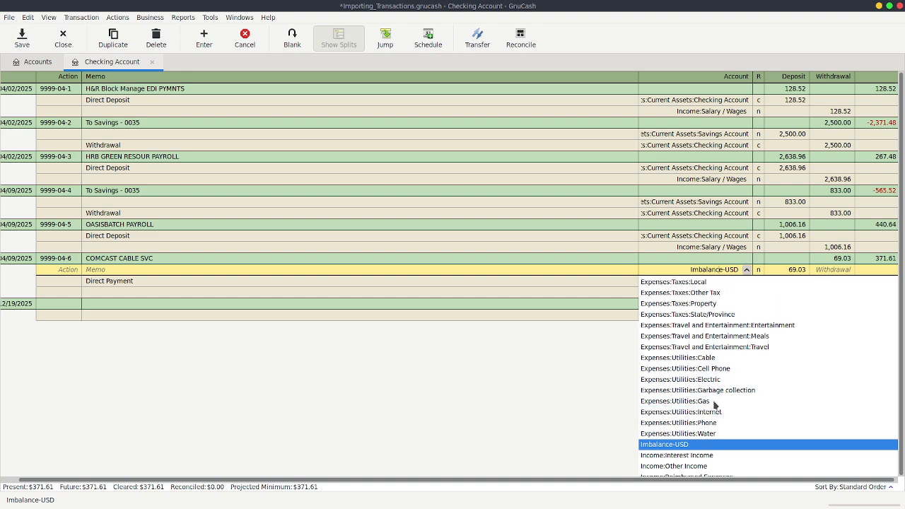
left_click(683, 358)
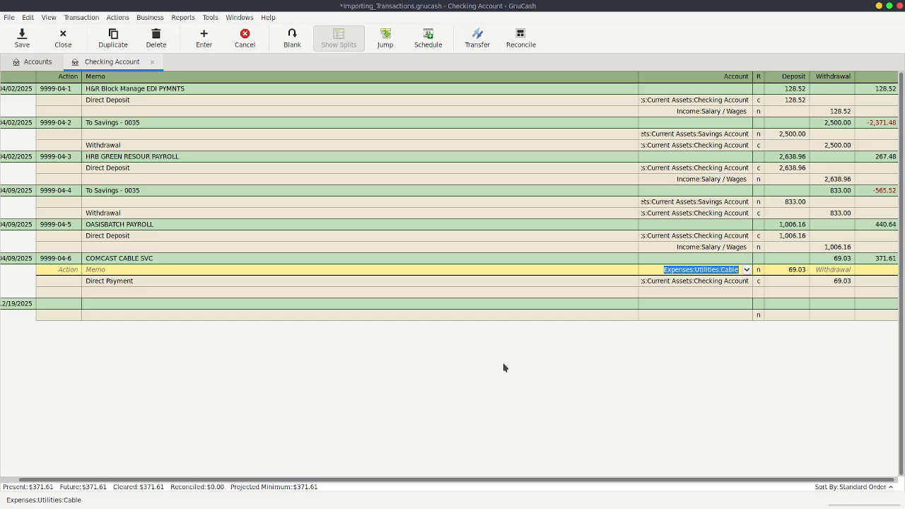
key("ctrl+s")
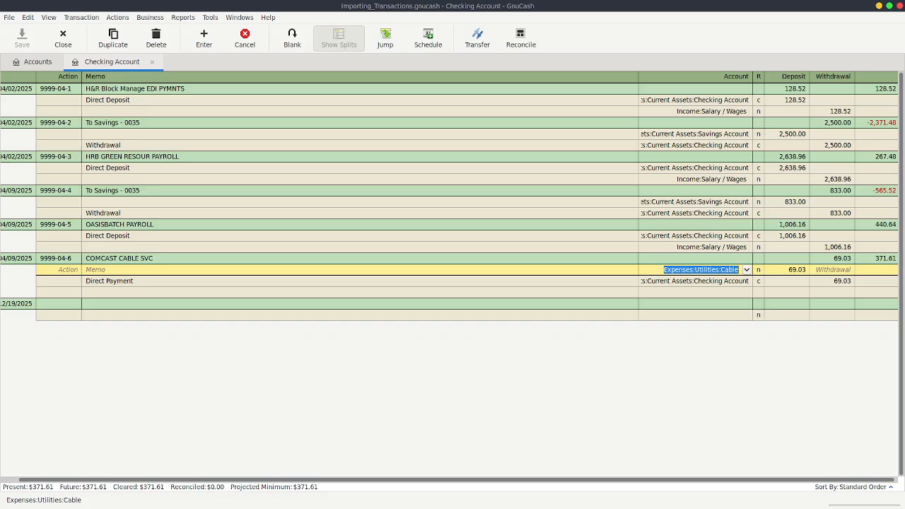
key("alt+Tab")
key("alt+Tab")
key("alt+Tab")
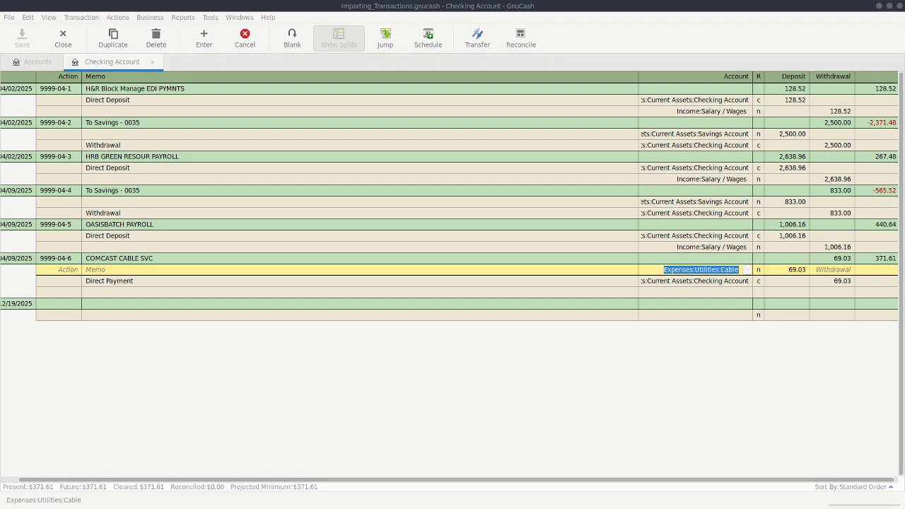